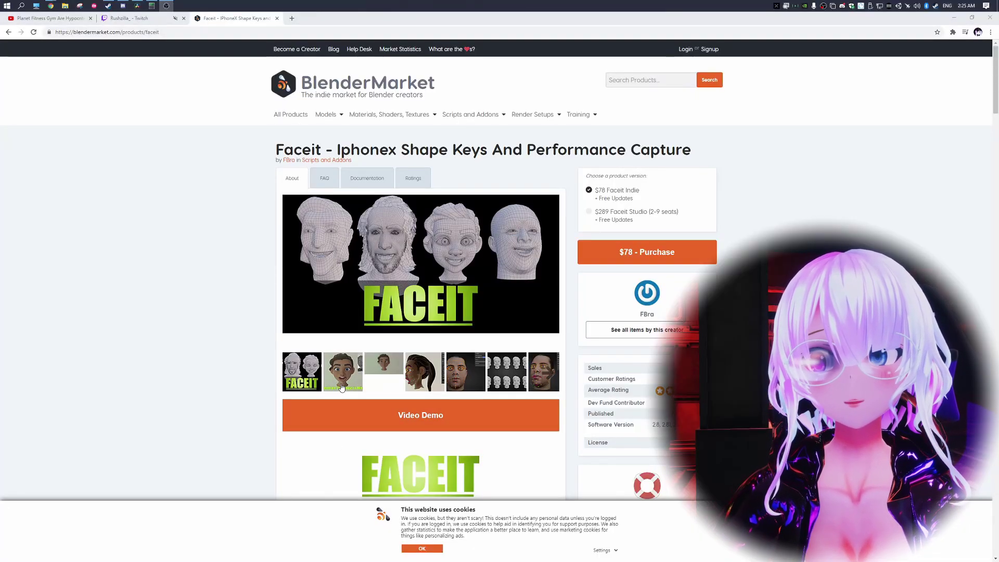
Browse the Faceit gallery images: shapekeys promo, neutral face, side profile, face rigs, head grids and wireframe heads.
left_click(341, 385)
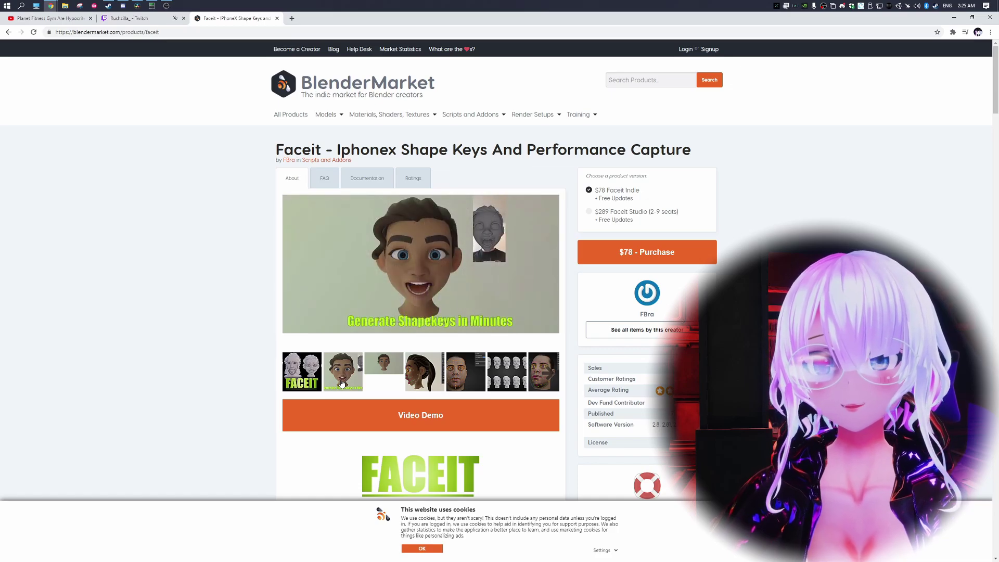
left_click(384, 376)
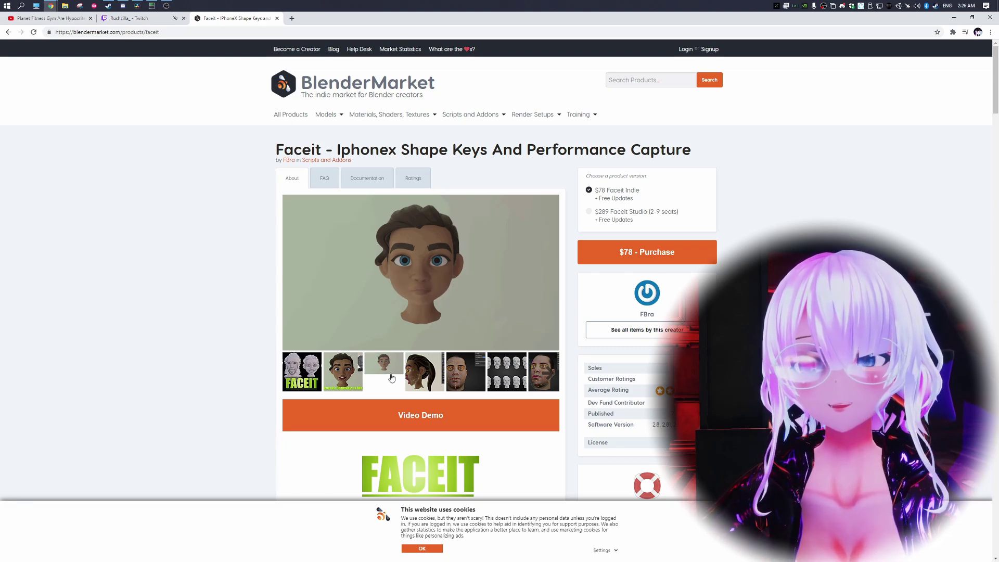
left_click(428, 377)
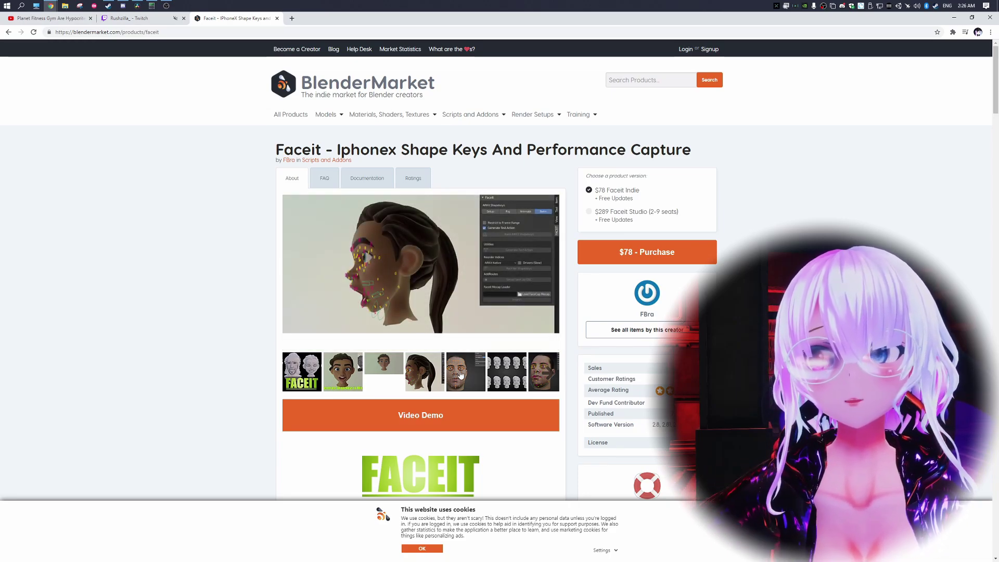
left_click(460, 374)
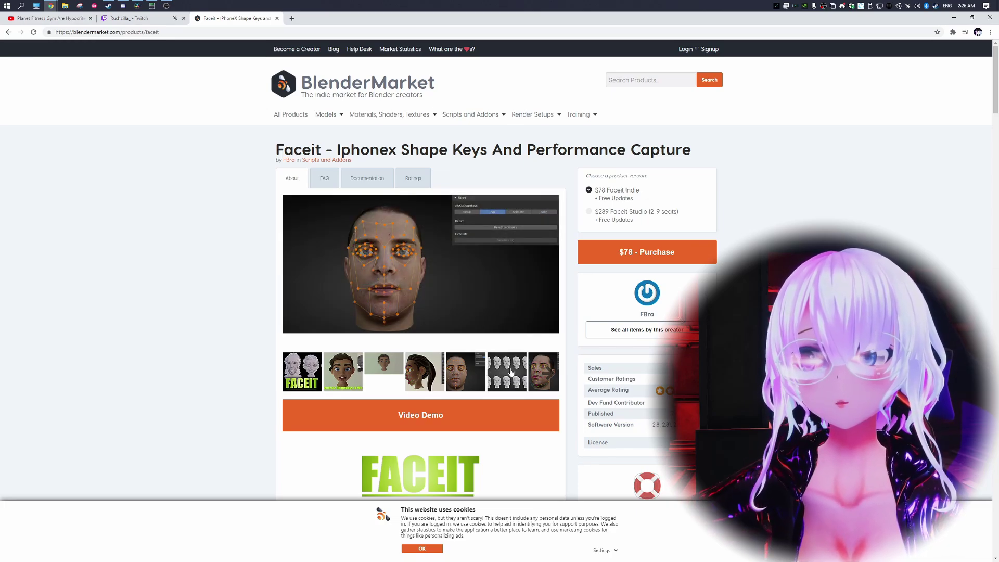
left_click(511, 372)
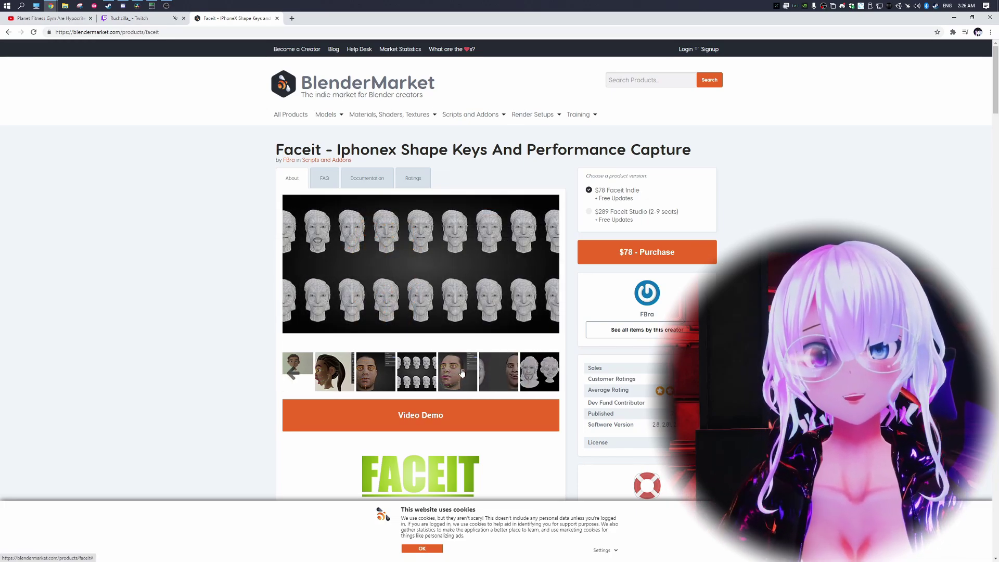
left_click(461, 372)
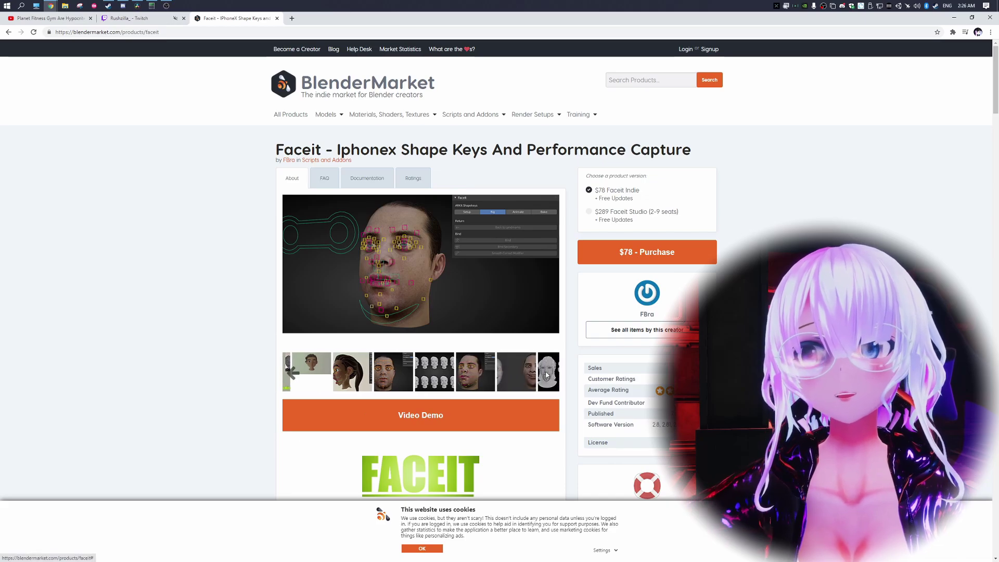
left_click(546, 375)
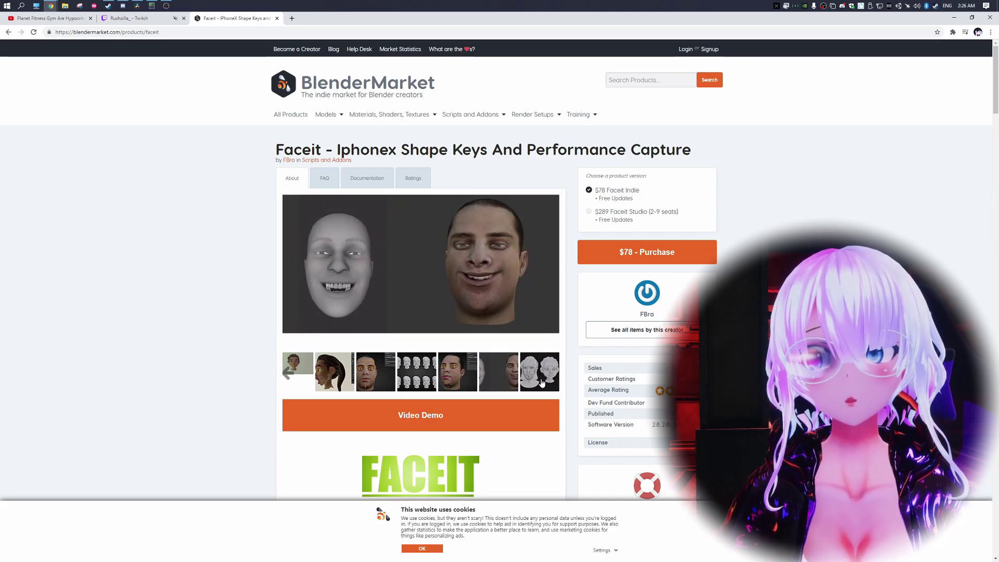
left_click(537, 379)
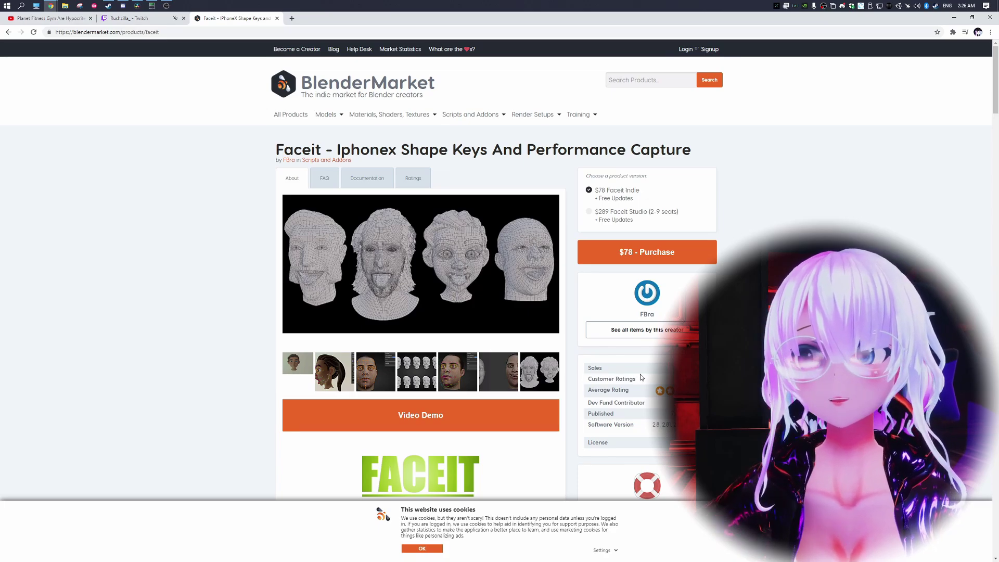
mouse_move(556, 372)
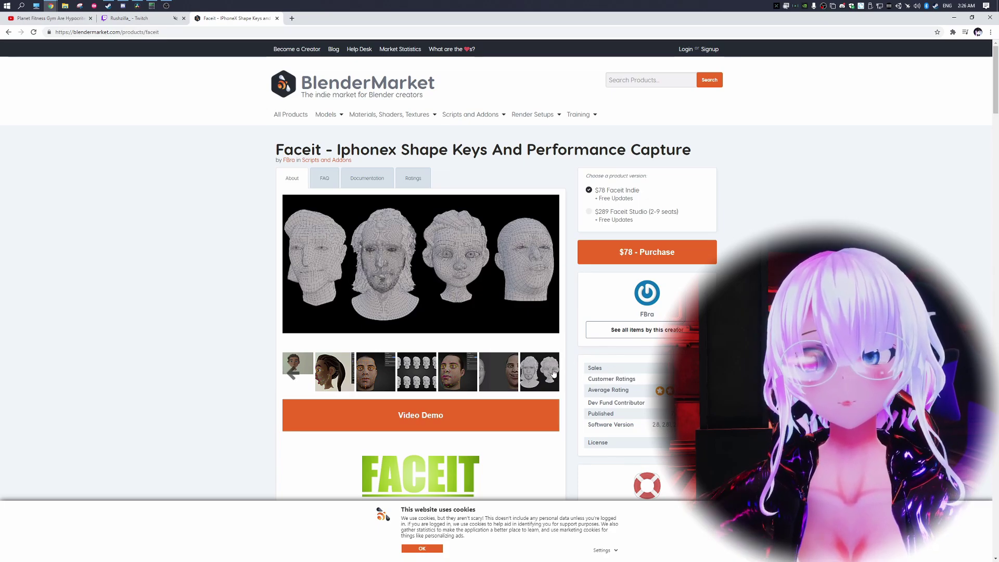
scroll(553, 373, "down", 5)
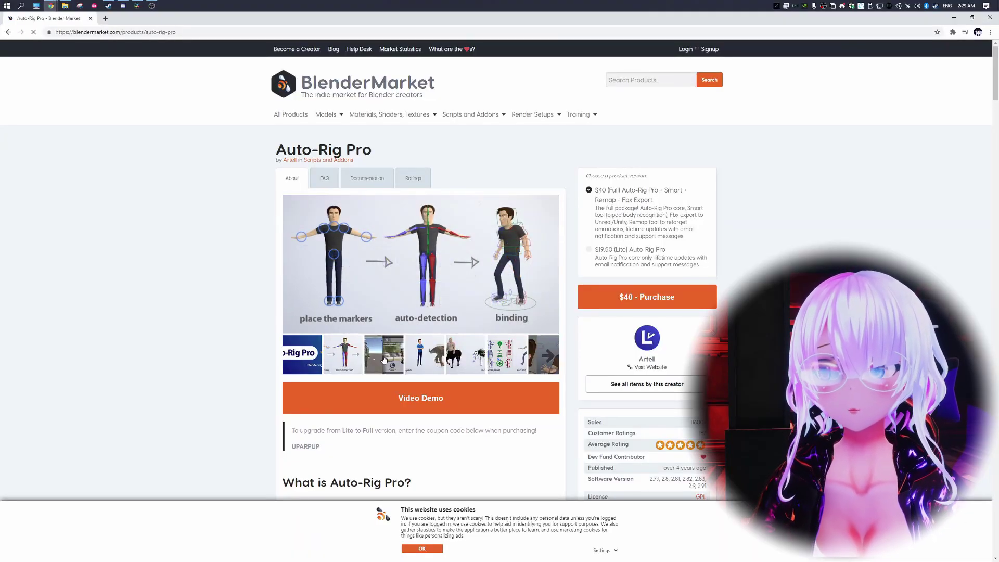
View the Auto-Rig Pro previews: Unity scene, biped and T-rex, complex rigs and picker panel shots.
left_click(383, 359)
left_click(435, 359)
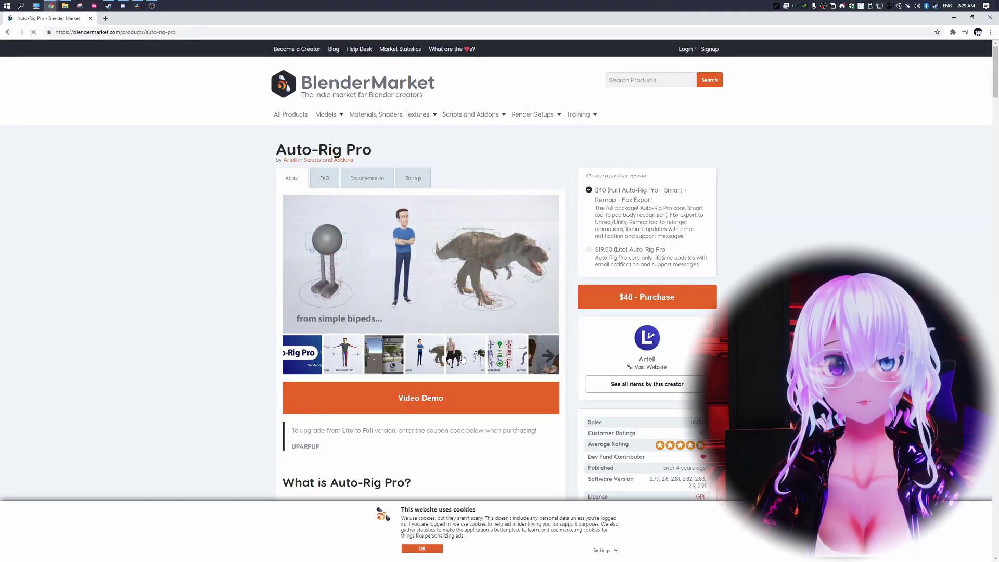
left_click(463, 359)
left_click(548, 356)
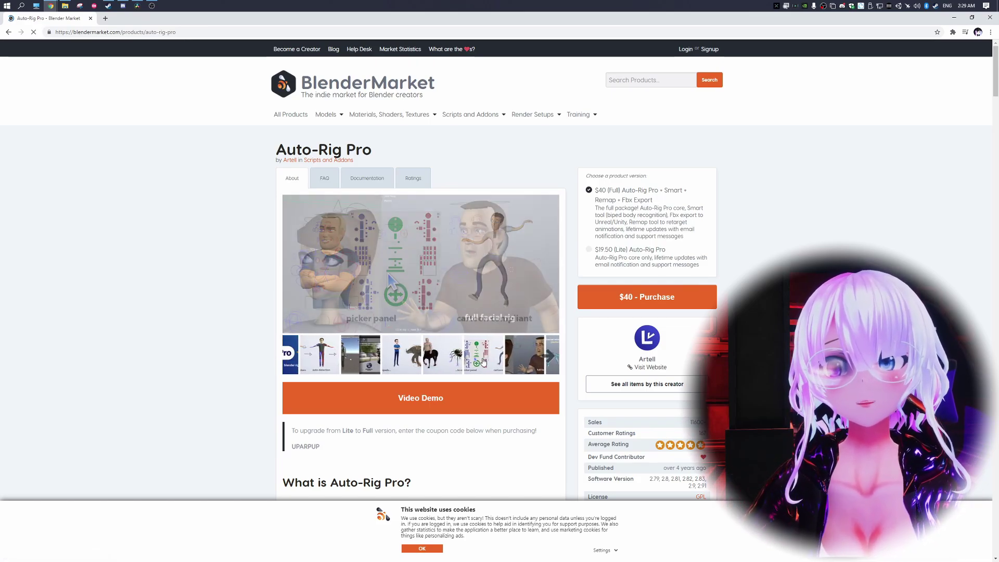
left_click(551, 358)
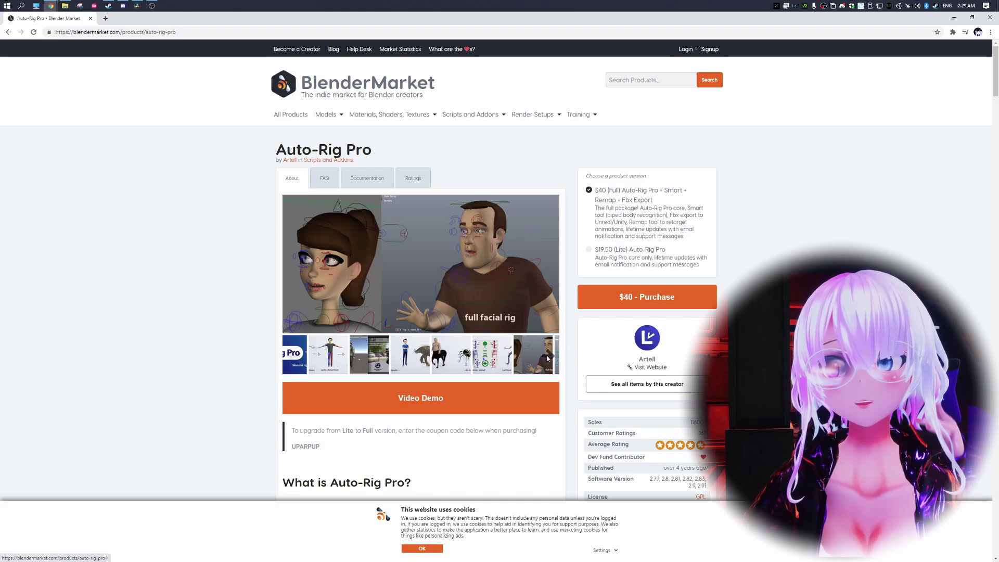
left_click(541, 361)
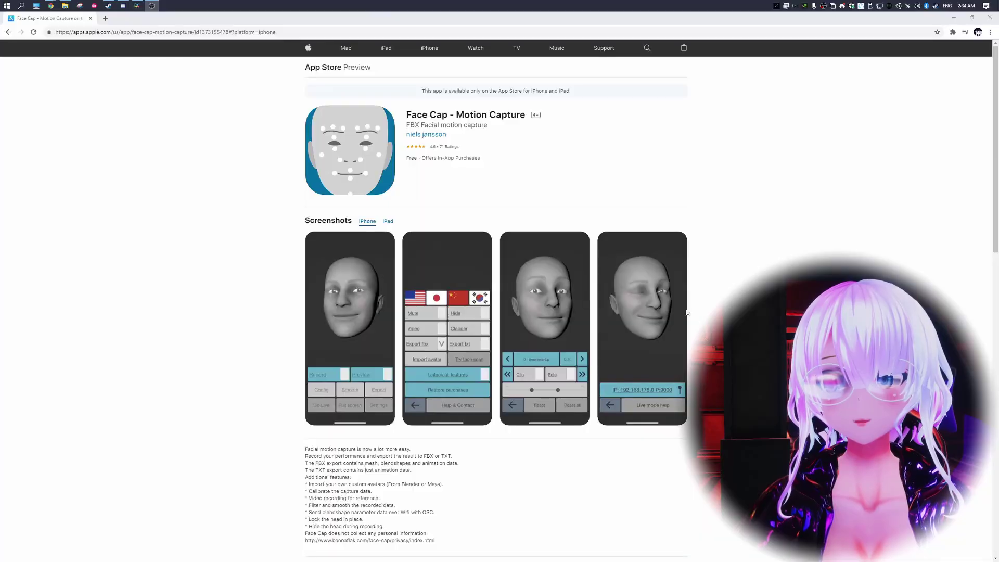
Scroll through the Face Cap motion capture app's App Store listing.
scroll(670, 250, "down", 5)
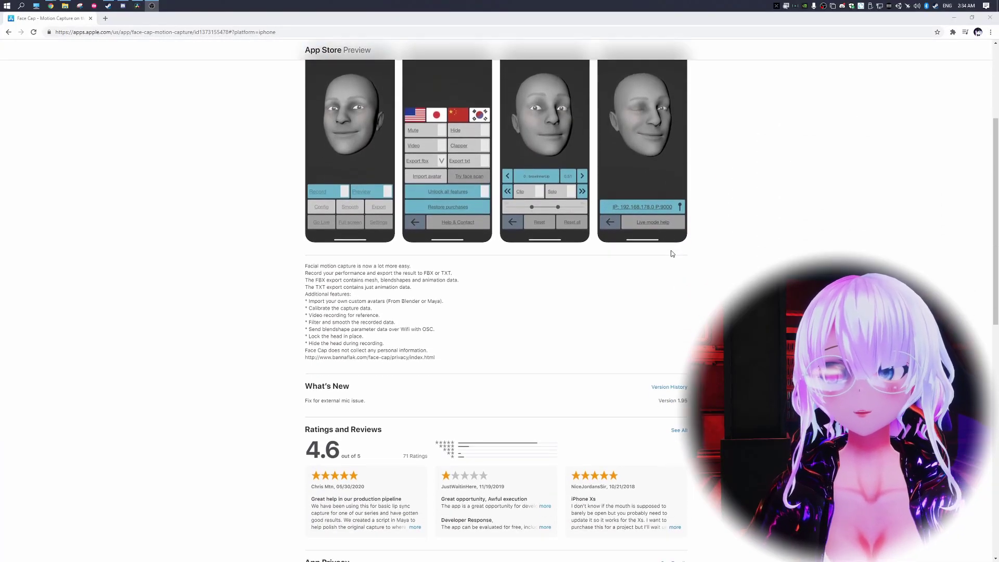
scroll(671, 253, "down", 6)
scroll(671, 254, "up", 10)
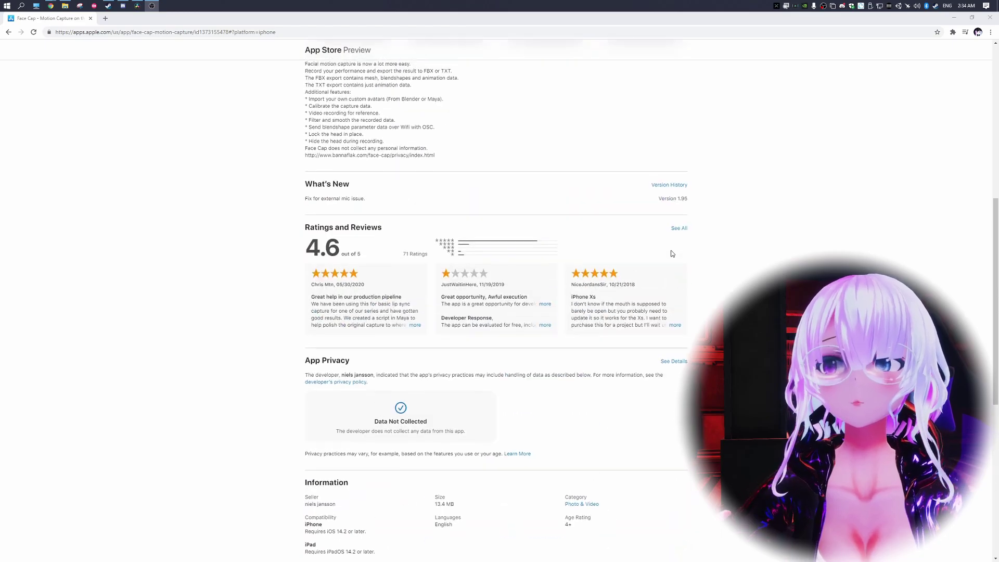
scroll(671, 253, "up", 1)
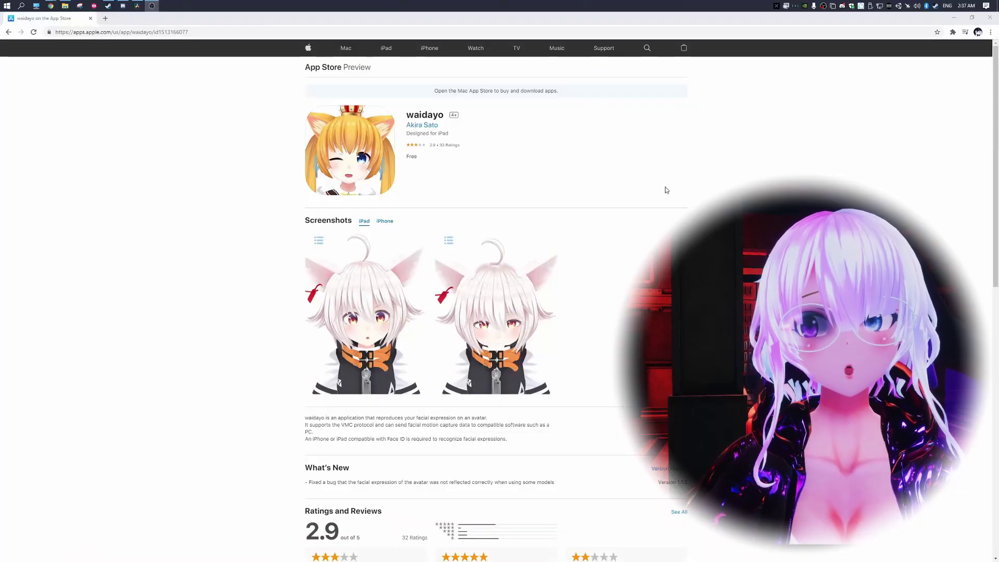
Read waidayo's reviews, then view iFacialMocap's iPhone screenshots.
scroll(660, 194, "down", 6)
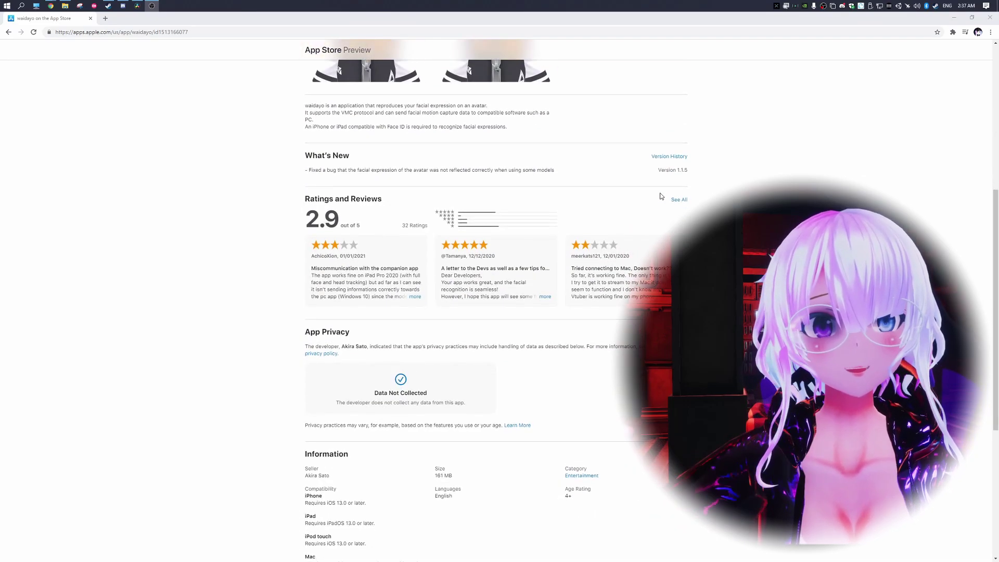
scroll(663, 195, "down", 4)
scroll(664, 194, "up", 10)
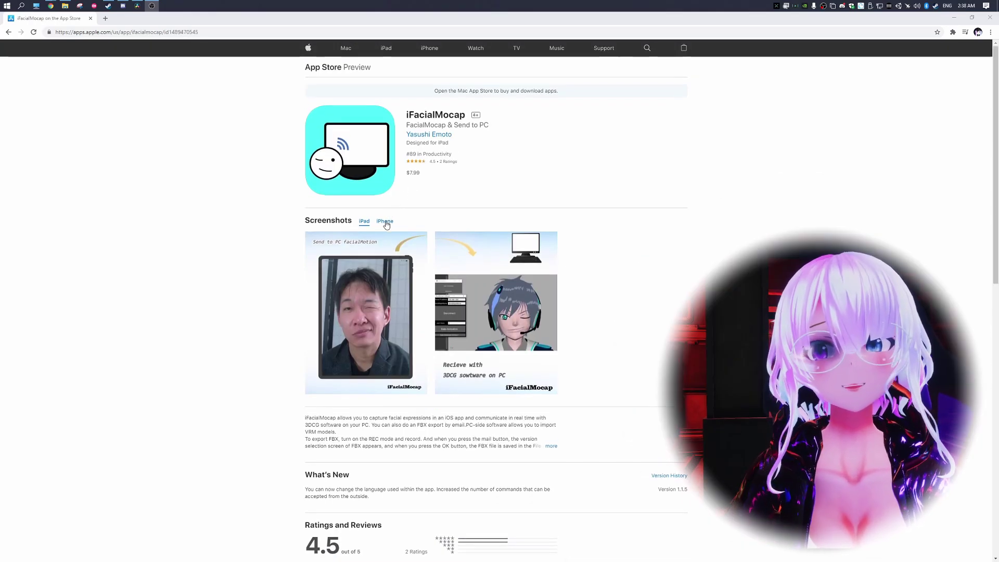
left_click(385, 222)
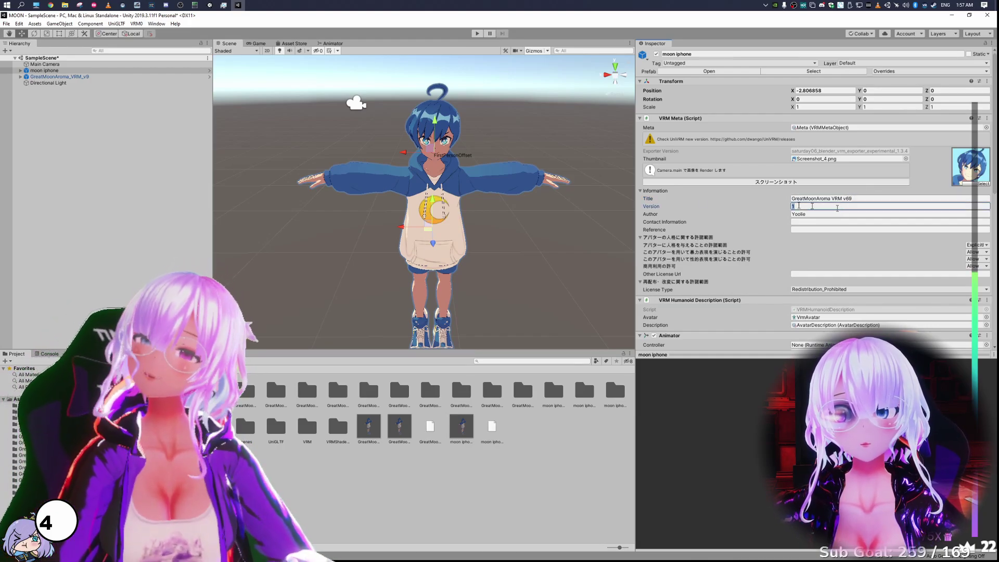
Open the moon iphone avatar's BlendShape asset and begin a new BlendShapeClip, checking Apple's tongueOut docs.
left_click(83, 72)
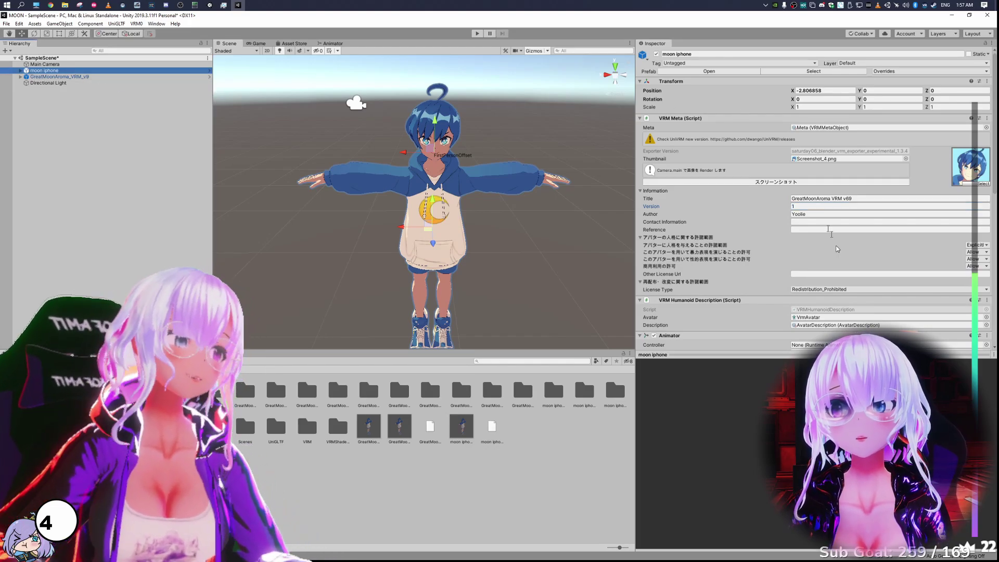
scroll(875, 245, "down", 5)
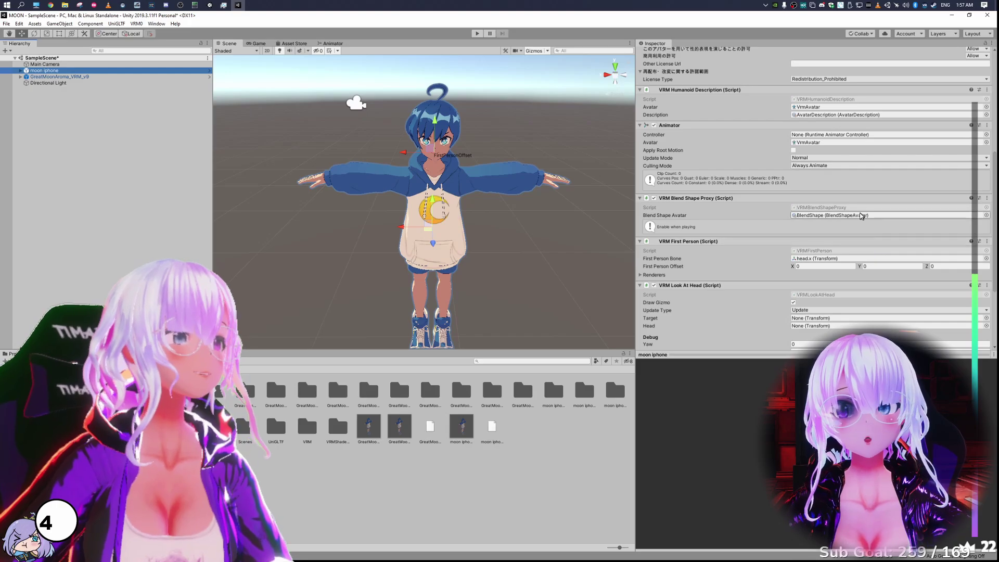
double_click(861, 216)
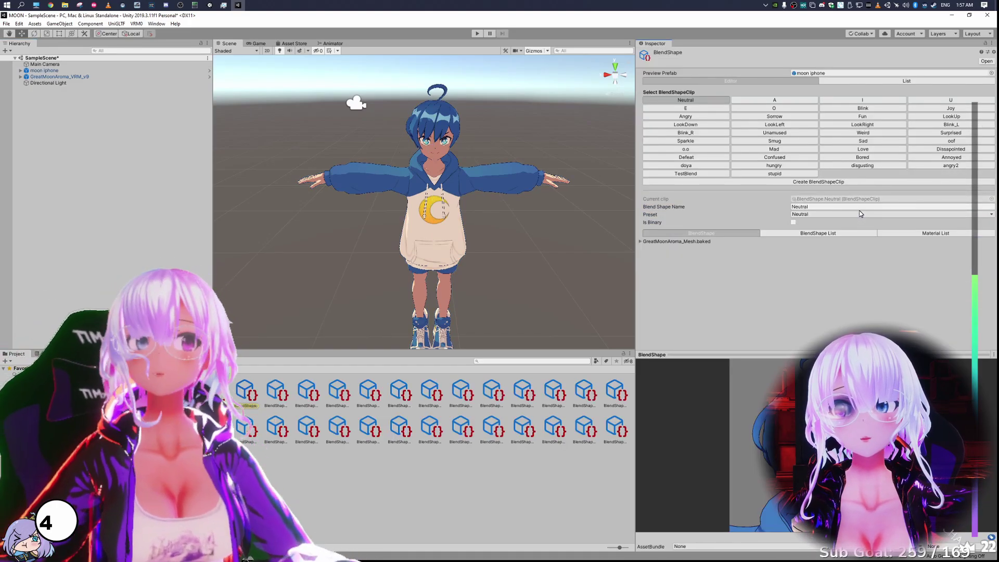
left_click(50, 5)
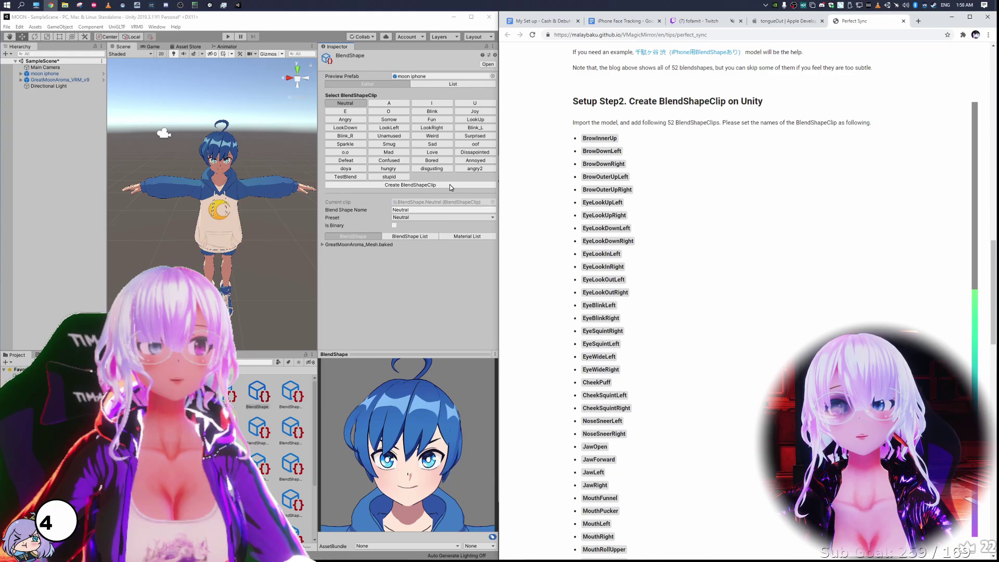
left_click(450, 185)
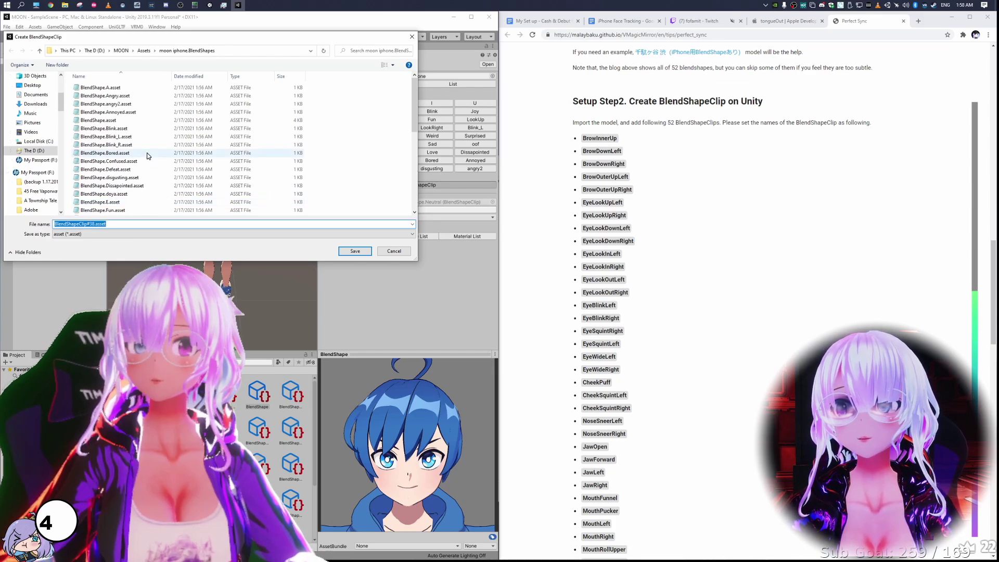
Save a new BlendShapeClip named BrowInnerUp, using the name from the Perfect Sync list.
left_click(594, 137)
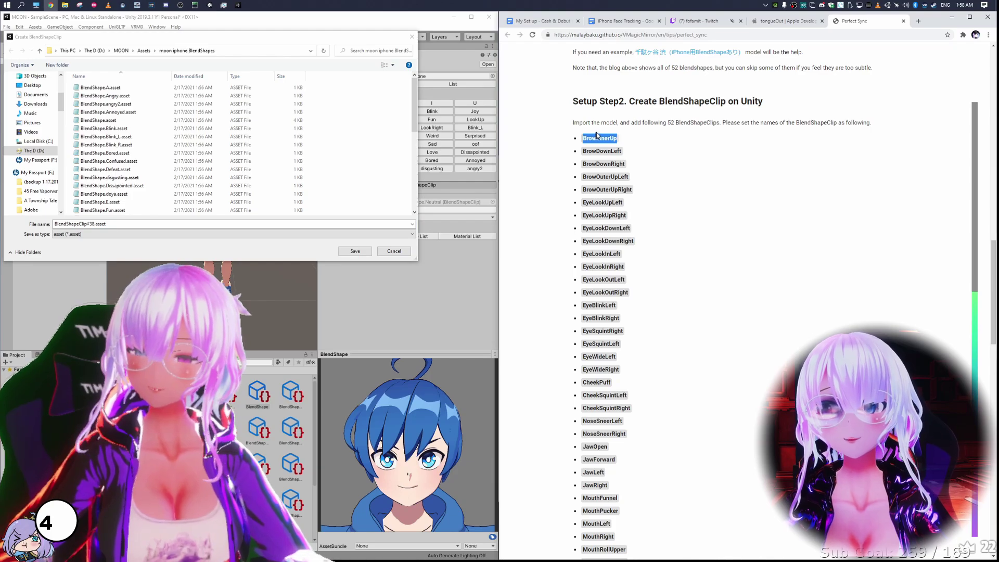
left_click(205, 221)
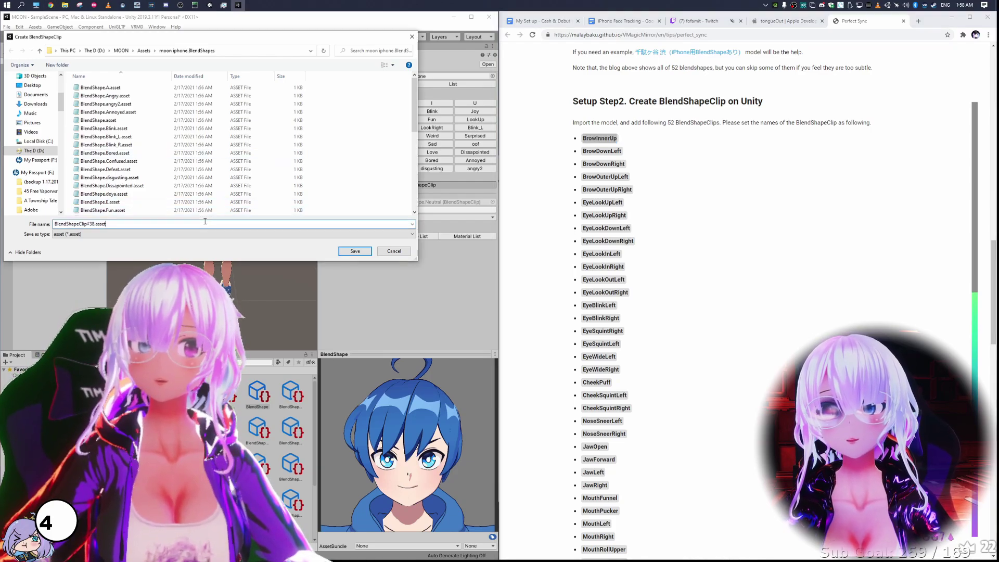
type("BrowInnerUp")
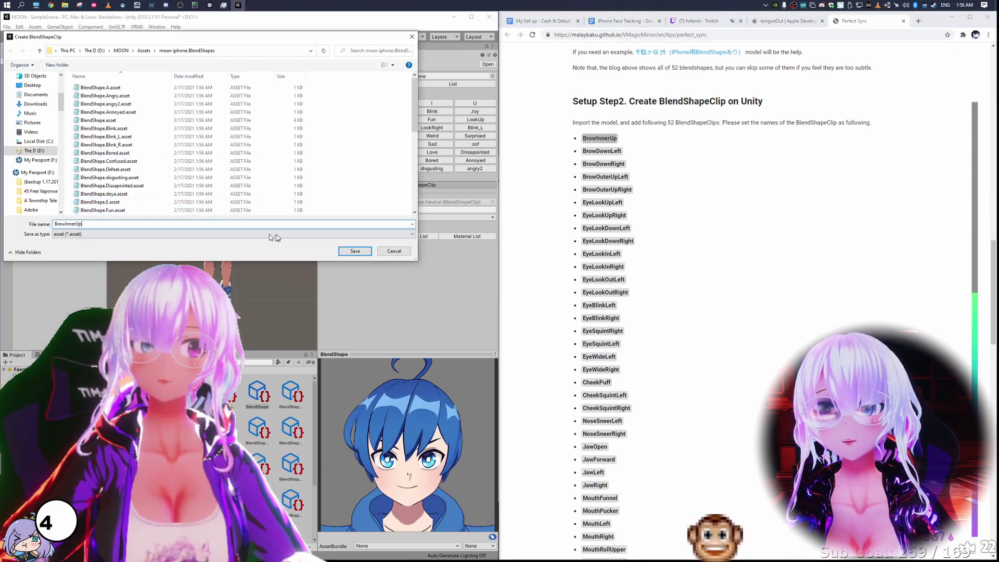
left_click(355, 251)
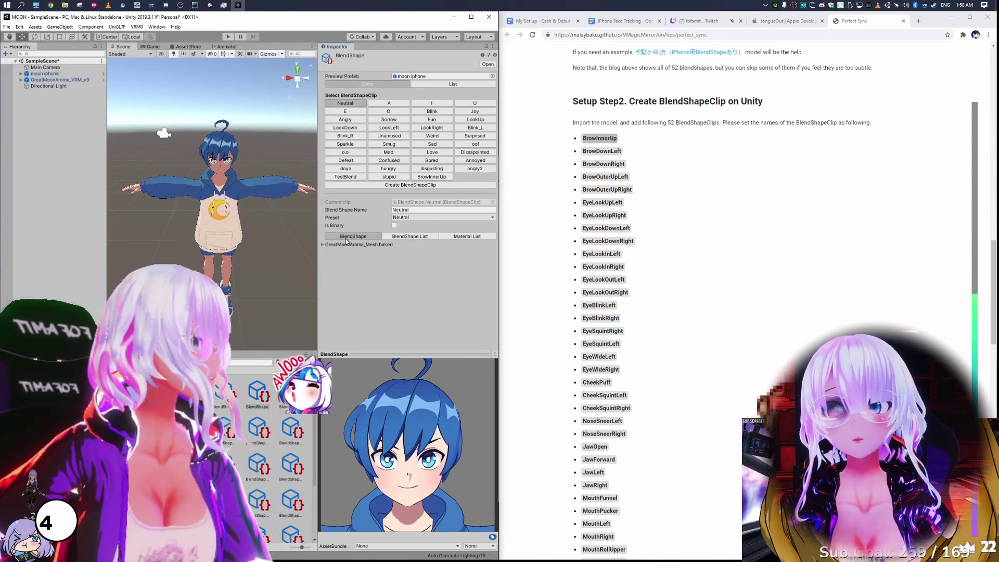
Raise the baked mesh's browInnerUp shape key inside the BrowInnerUp clip.
left_click(344, 244)
scroll(343, 249, "down", 5)
scroll(342, 248, "down", 10)
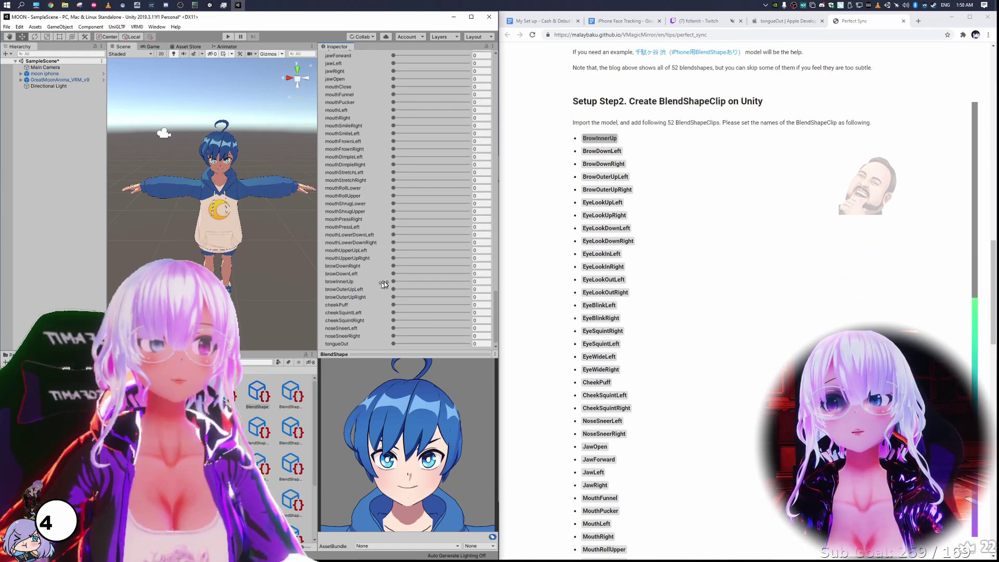
left_click_drag(394, 281, 548, 277)
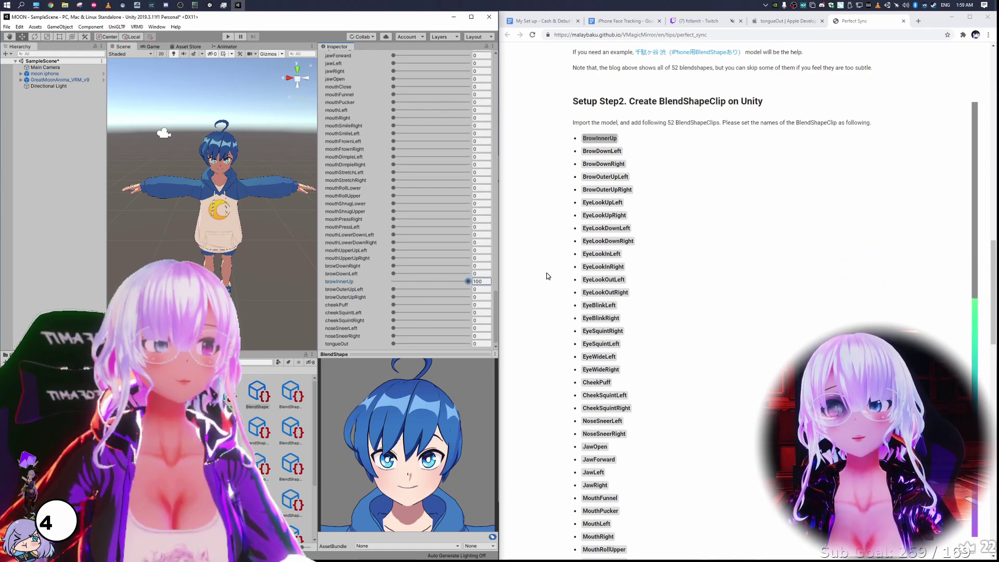
scroll(476, 258, "up", 15)
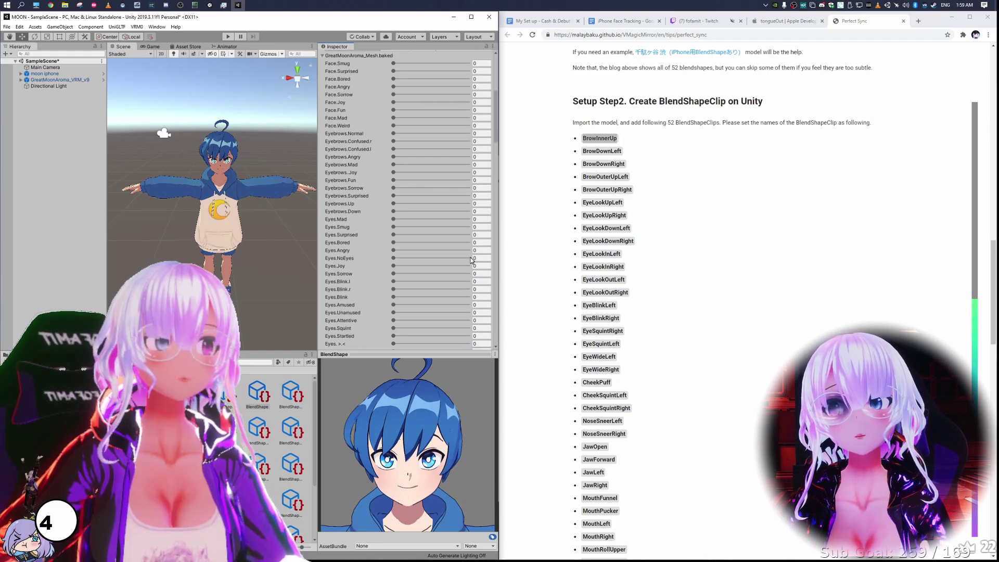
Create a BlendShapeClip named BrowDownLeft from the Perfect Sync guide.
double_click(607, 152)
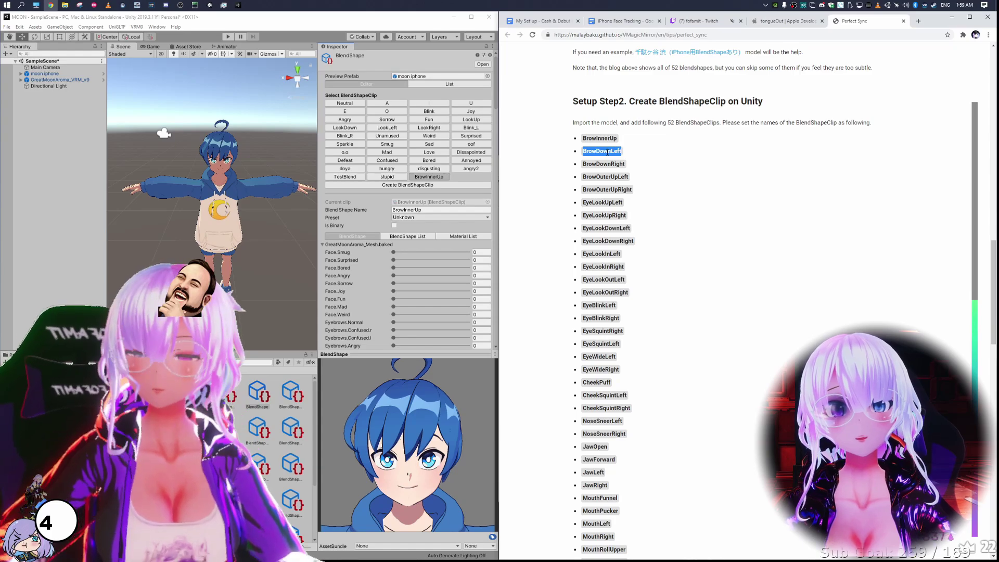
left_click(461, 187)
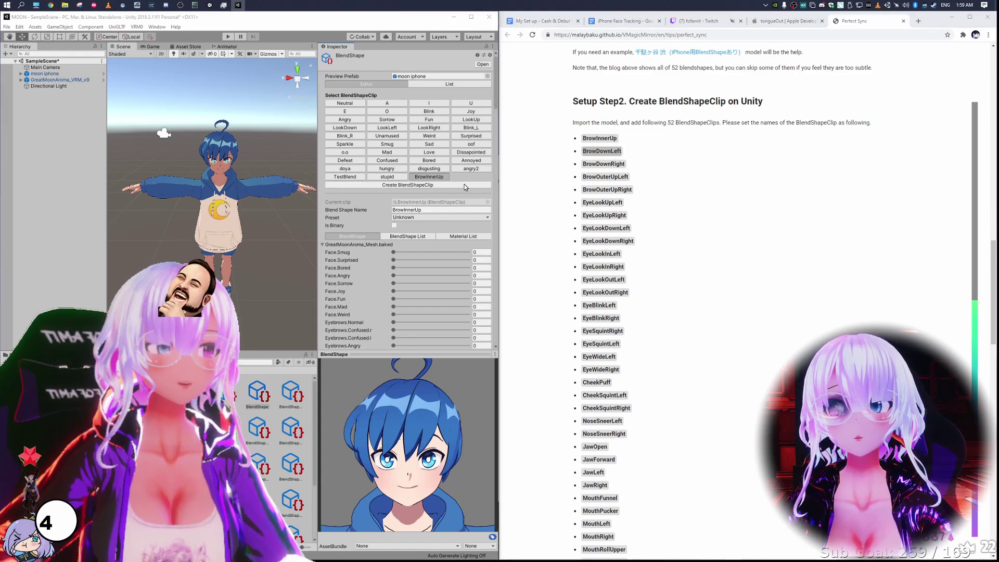
left_click(354, 250)
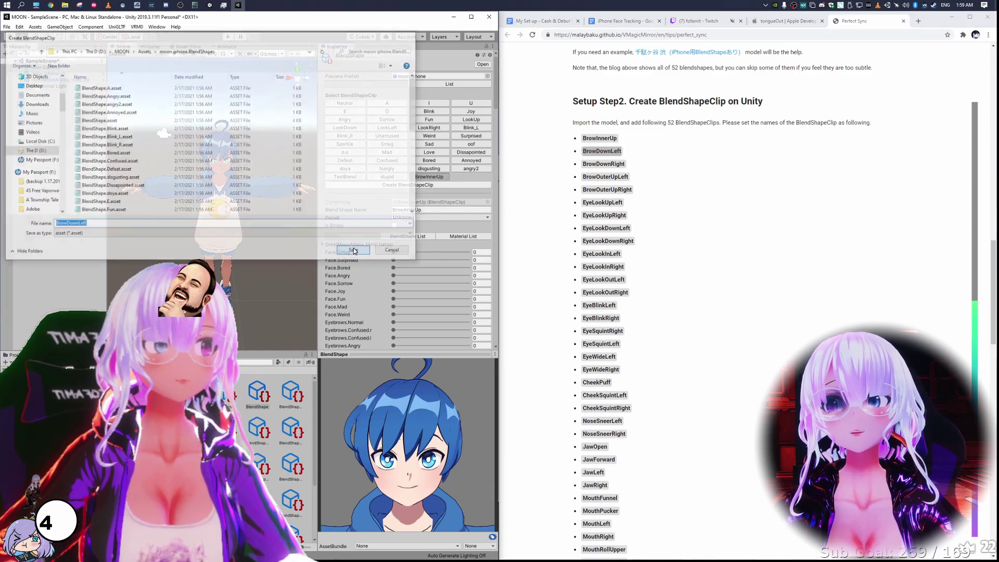
left_click(461, 184)
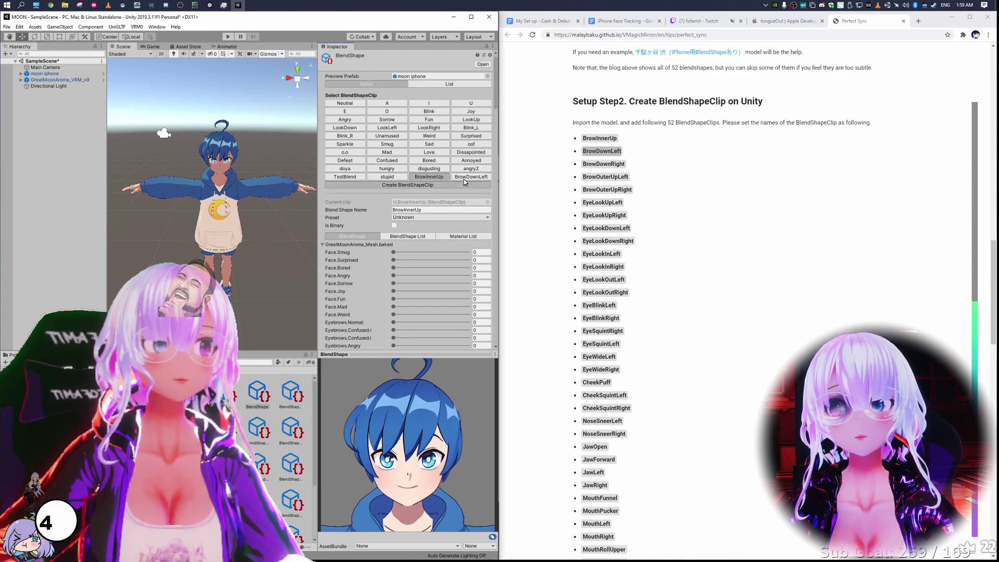
left_click(393, 250)
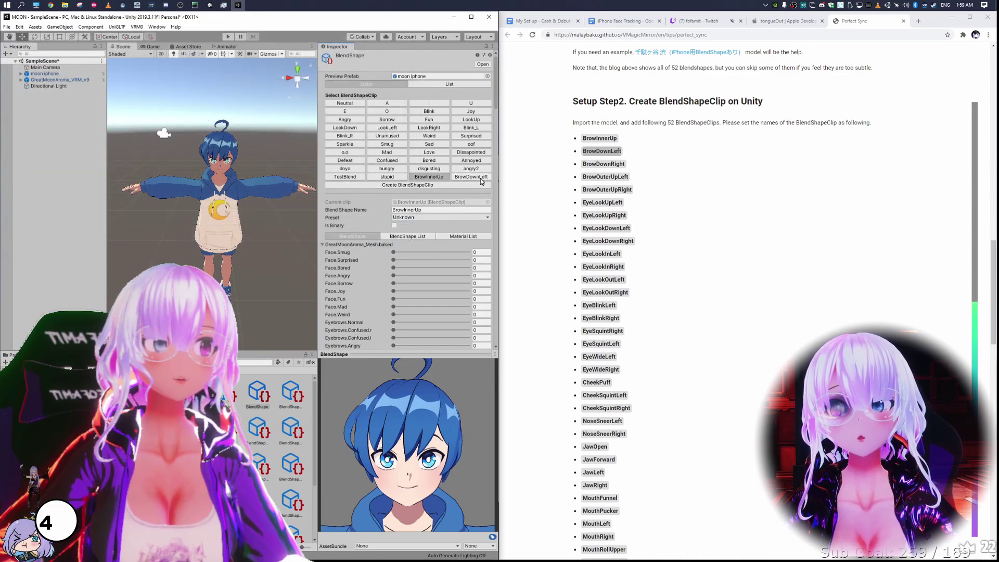
Set browDownLeft to 100 in the BrowDownLeft clip.
left_click(481, 178)
left_click(343, 244)
scroll(347, 250, "down", 5)
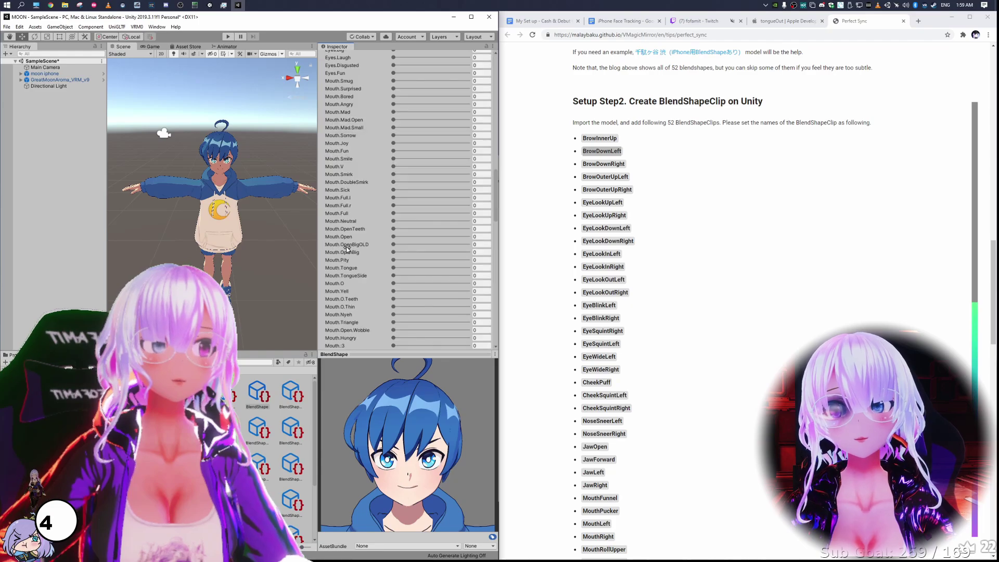
scroll(347, 250, "down", 5)
scroll(347, 250, "down", 5)
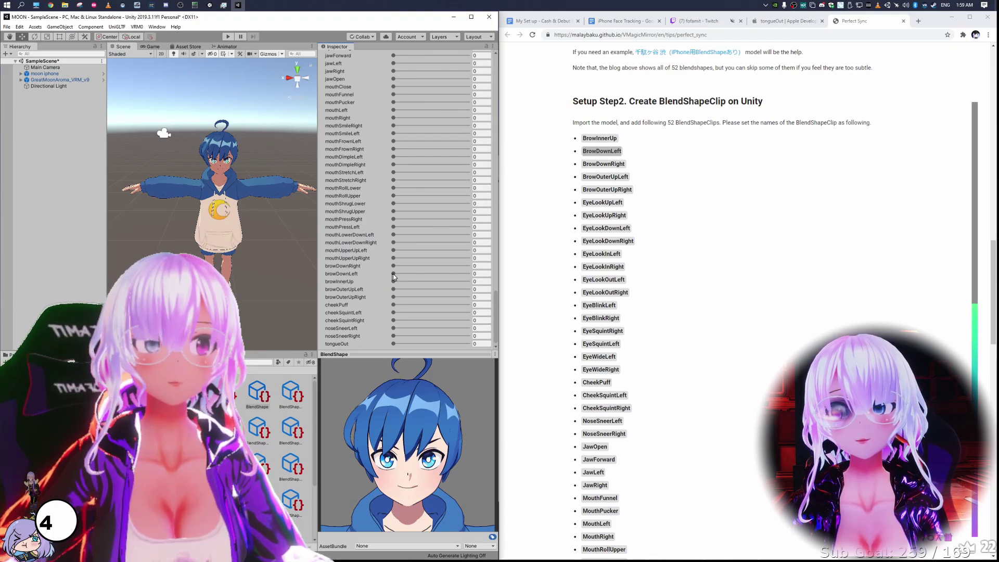
left_click_drag(394, 276, 491, 271)
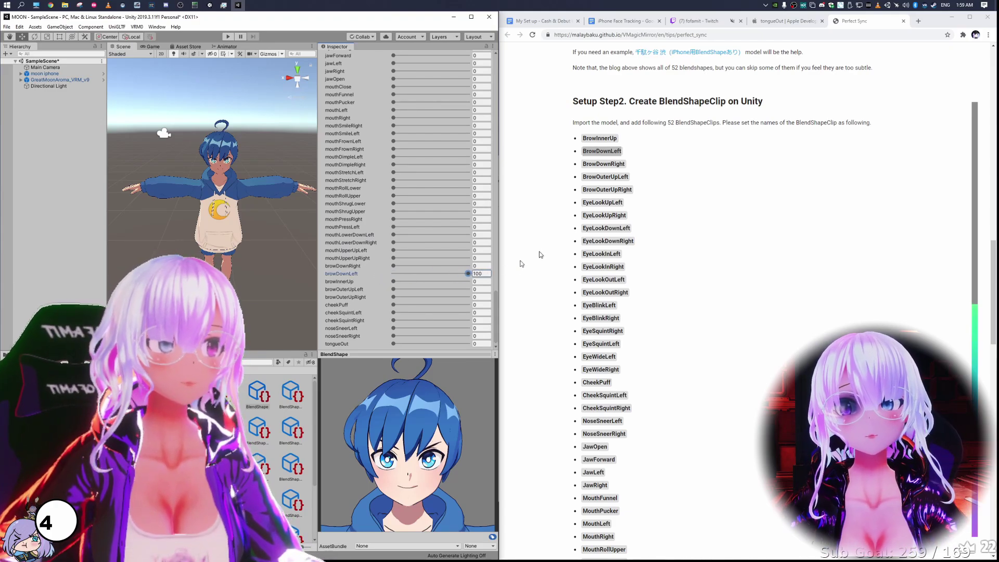
Create a BlendShapeClip named BrowDownRight from the Perfect Sync guide.
double_click(617, 165)
key("ctrl+c")
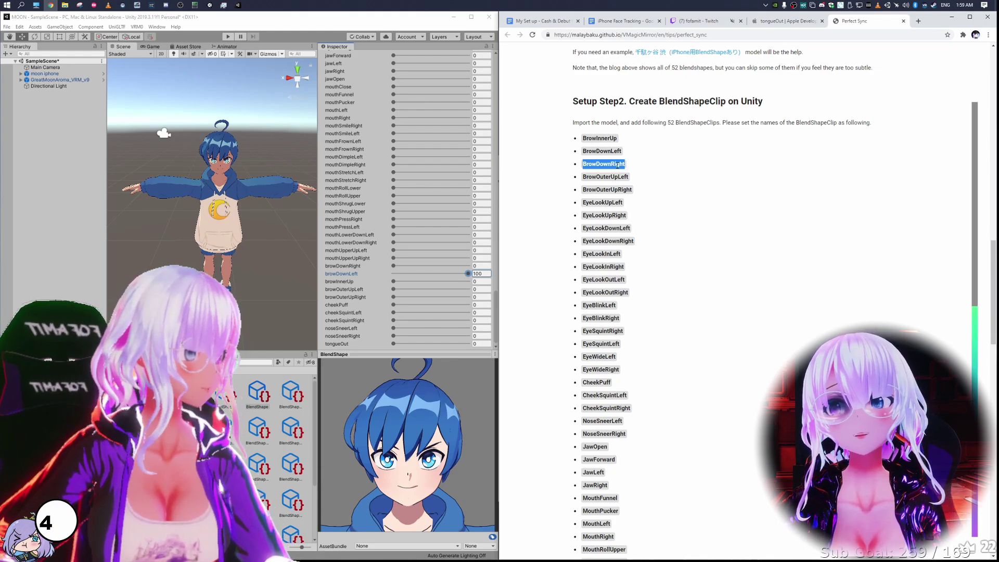
scroll(458, 177, "up", 10)
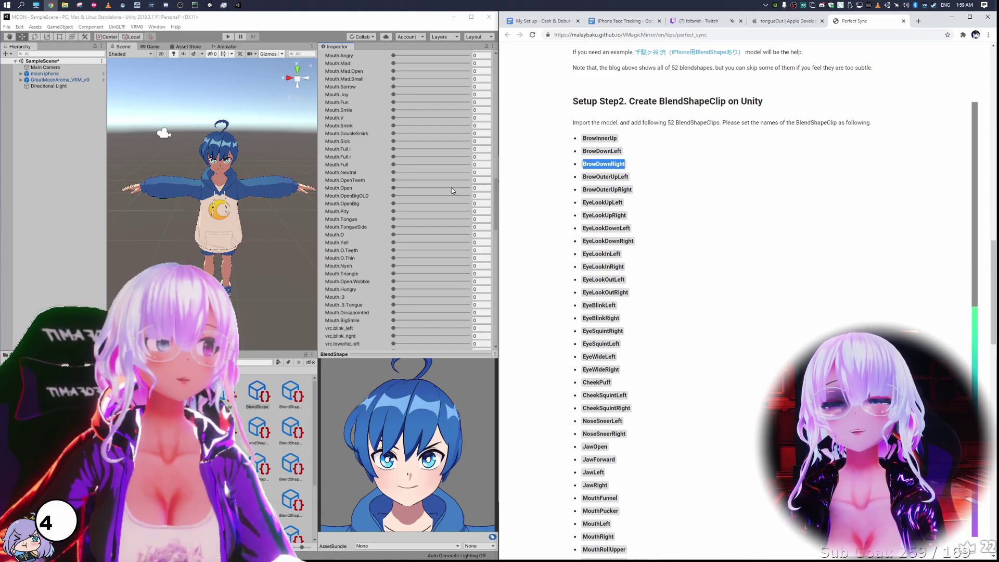
left_click(446, 186)
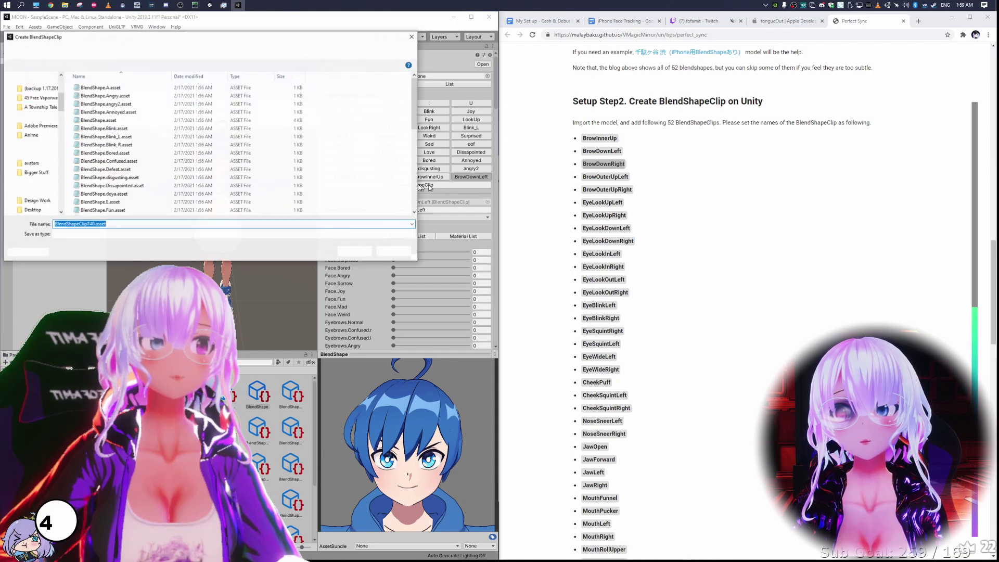
key("ctrl+v")
left_click(354, 251)
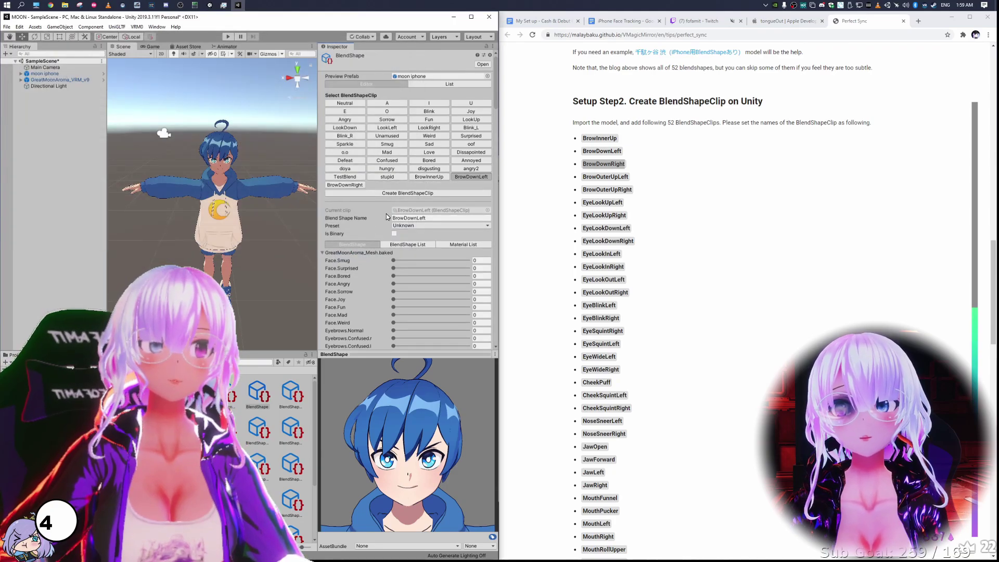
Set browDownRight to 100 in the BrowDownRight clip.
left_click(353, 186)
left_click(337, 253)
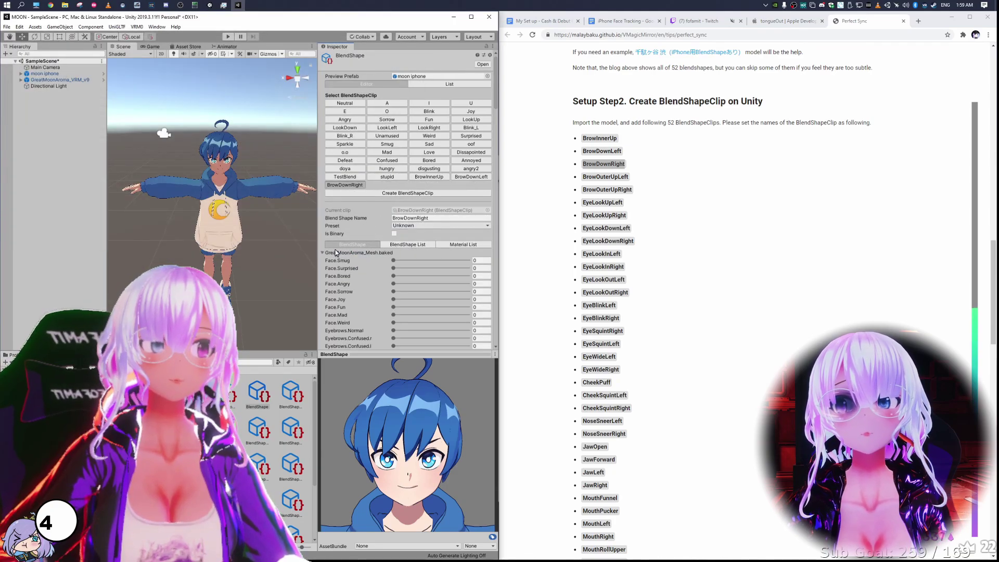
scroll(341, 253, "down", 10)
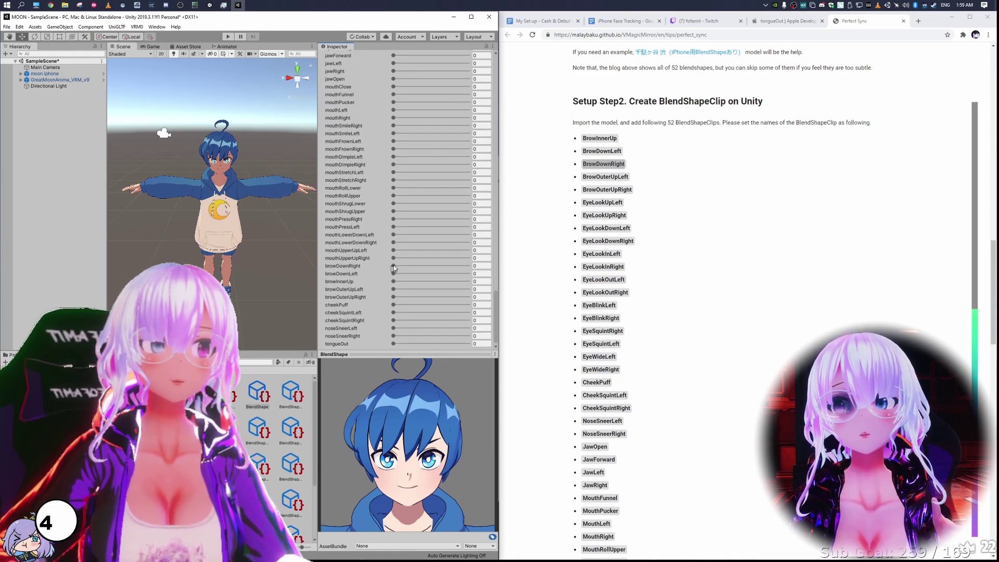
scroll(351, 242, "up", 15)
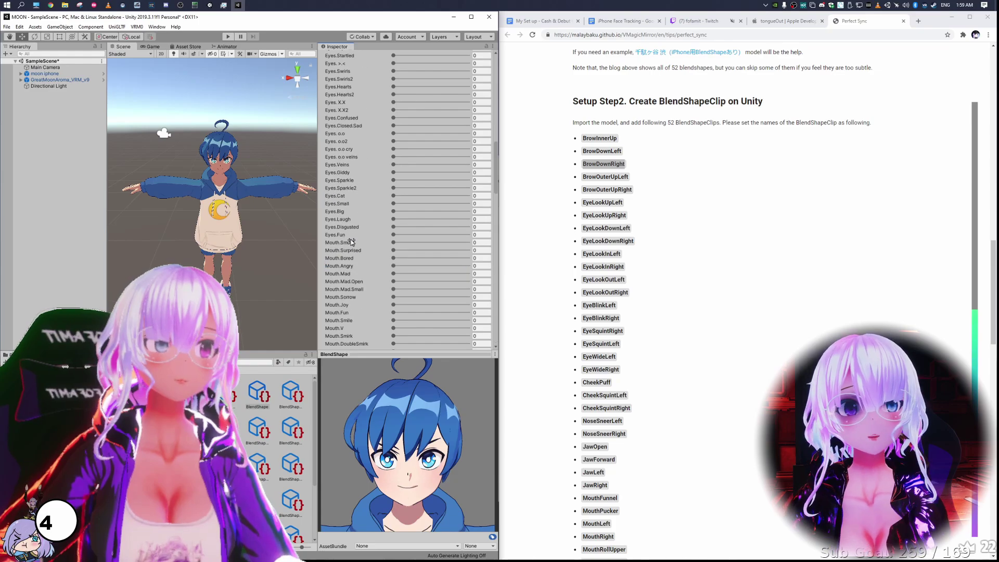
Create a BlendShapeClip named BrowOuterUpLeft from the Perfect Sync guide.
left_click(379, 194)
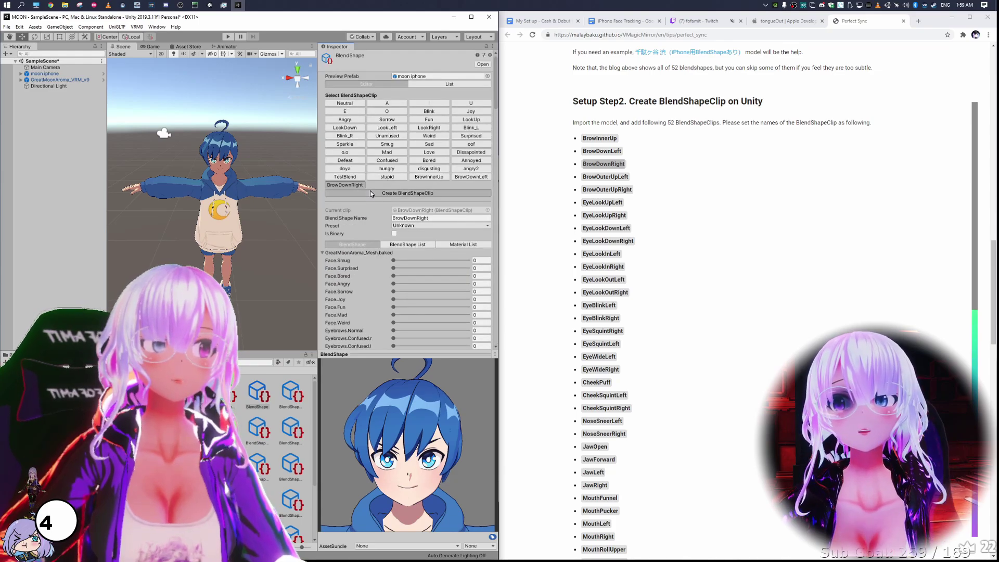
double_click(598, 177)
key("ctrl+c")
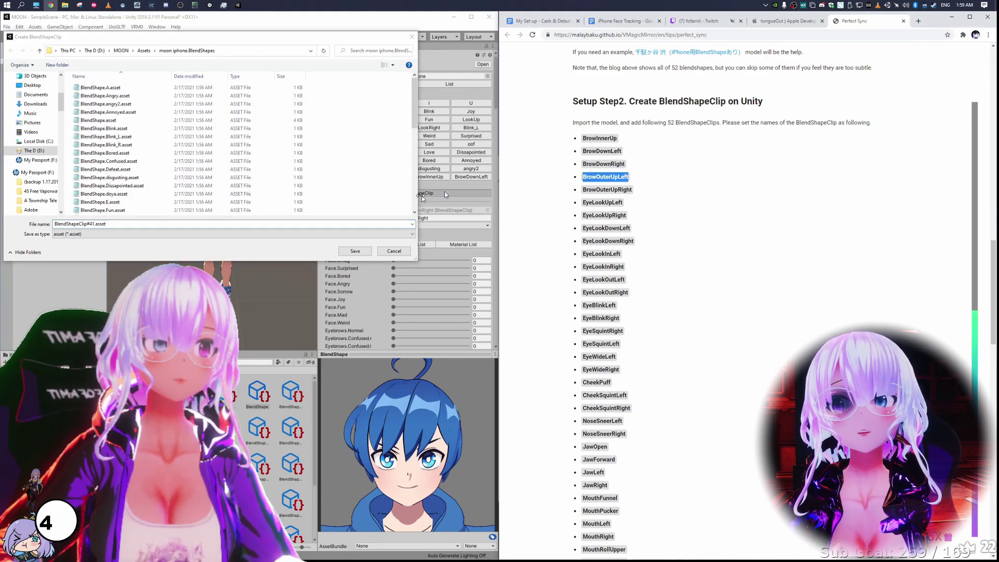
left_click(259, 221)
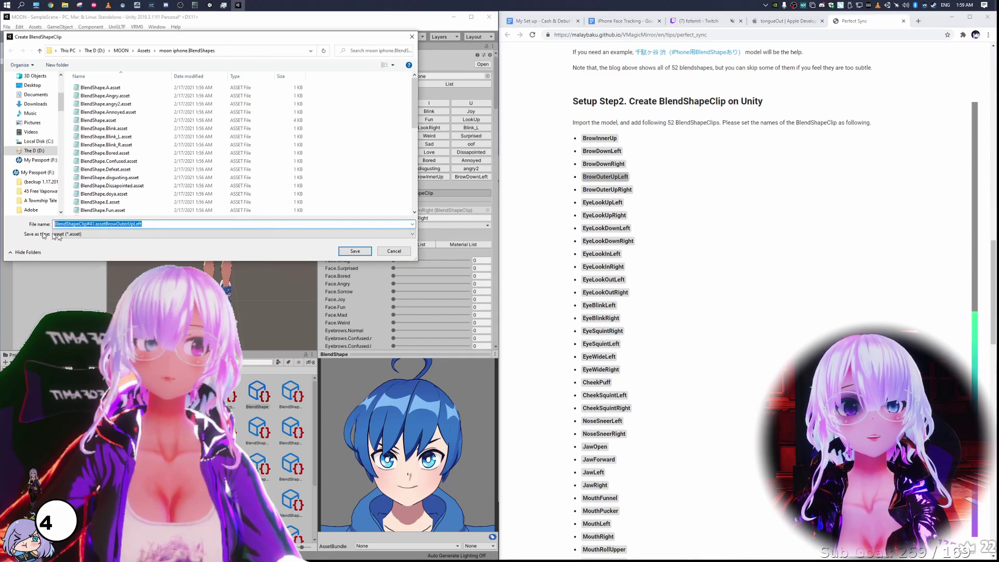
key("ctrl+v")
left_click(355, 250)
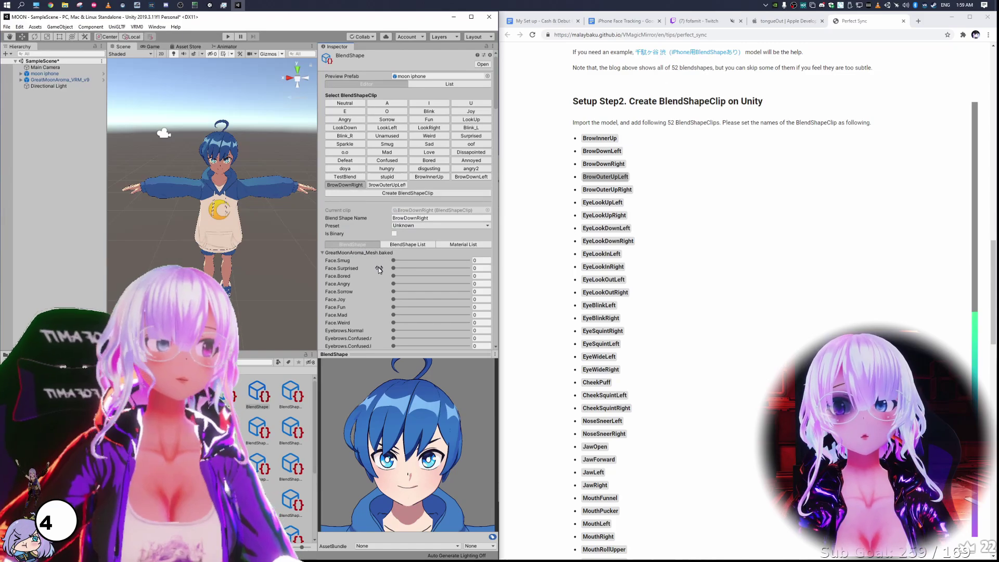
Open the BrowOuterUpLeft clip and bring up the mesh's blend shape sliders.
scroll(380, 265, "down", 10)
scroll(380, 266, "down", 10)
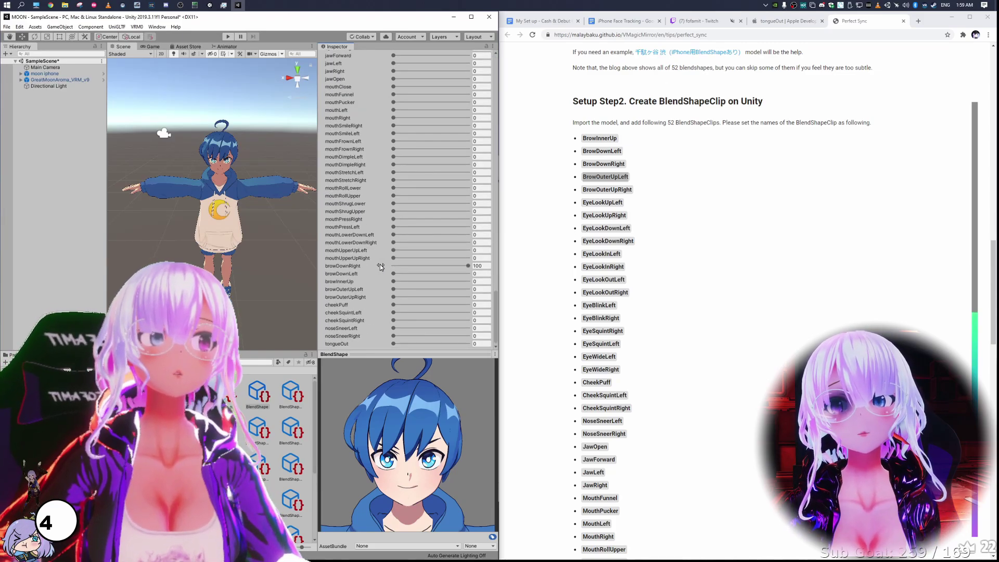
scroll(382, 271, "down", 3)
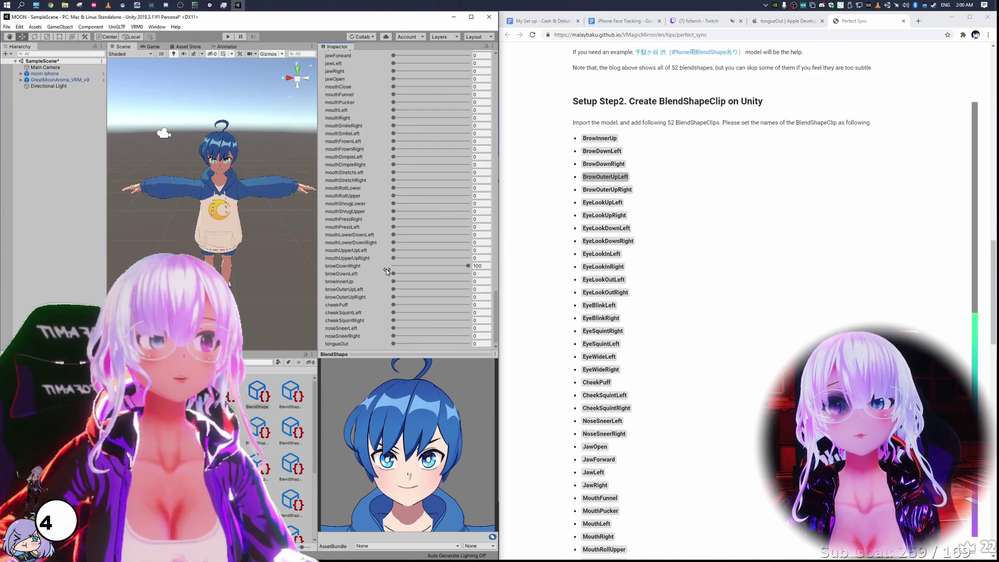
scroll(406, 271, "up", 20)
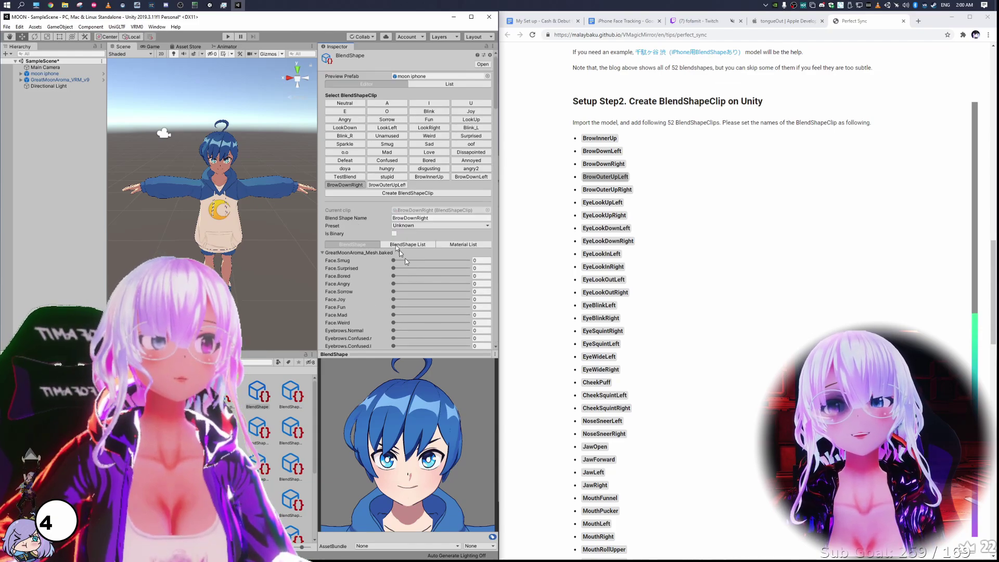
left_click(394, 186)
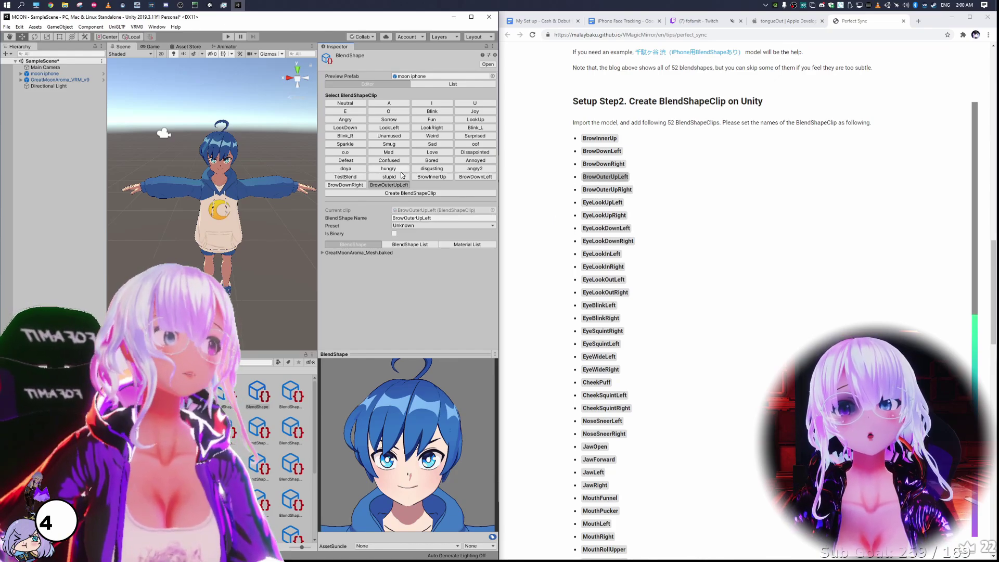
left_click(349, 251)
scroll(364, 245, "down", 10)
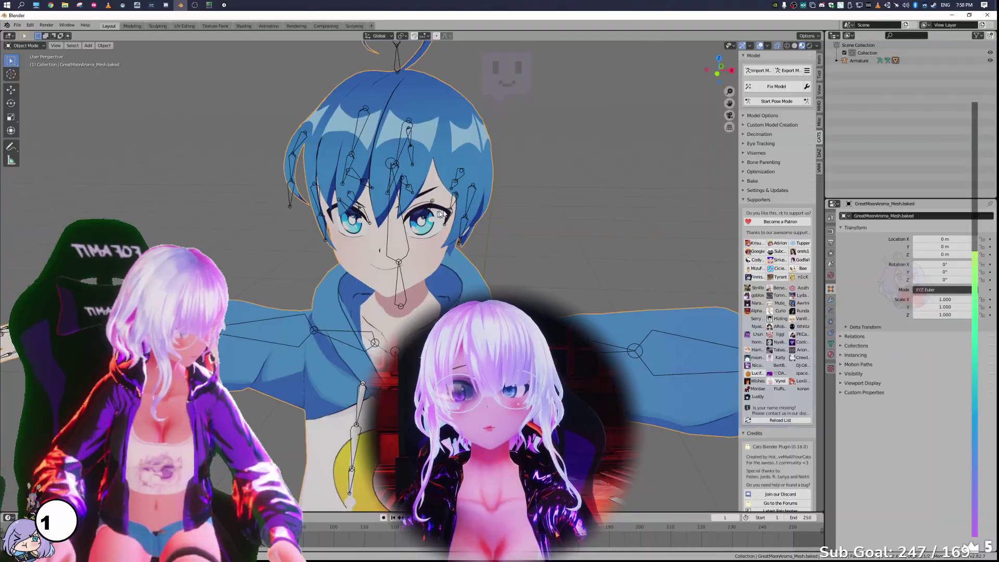
Zoom onto the avatar's face and show the mesh's vertex groups and shape keys.
scroll(641, 164, "up", 2)
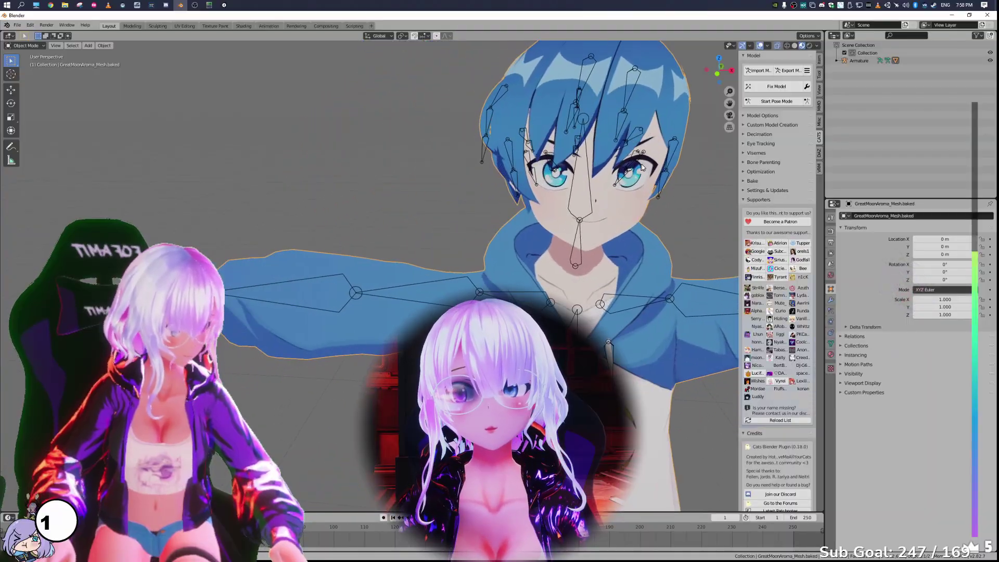
middle_click_drag(641, 164, 668, 280)
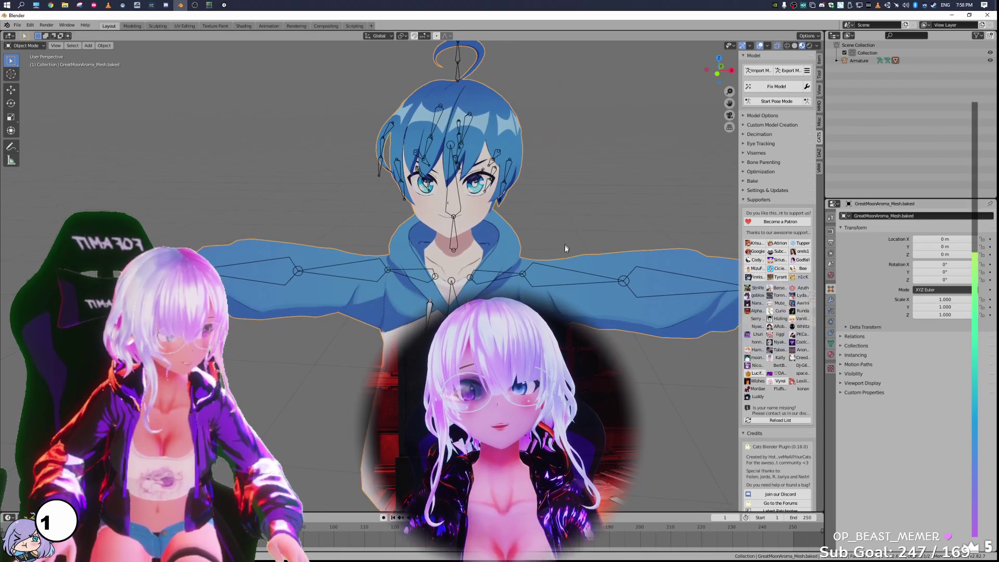
left_click(831, 342)
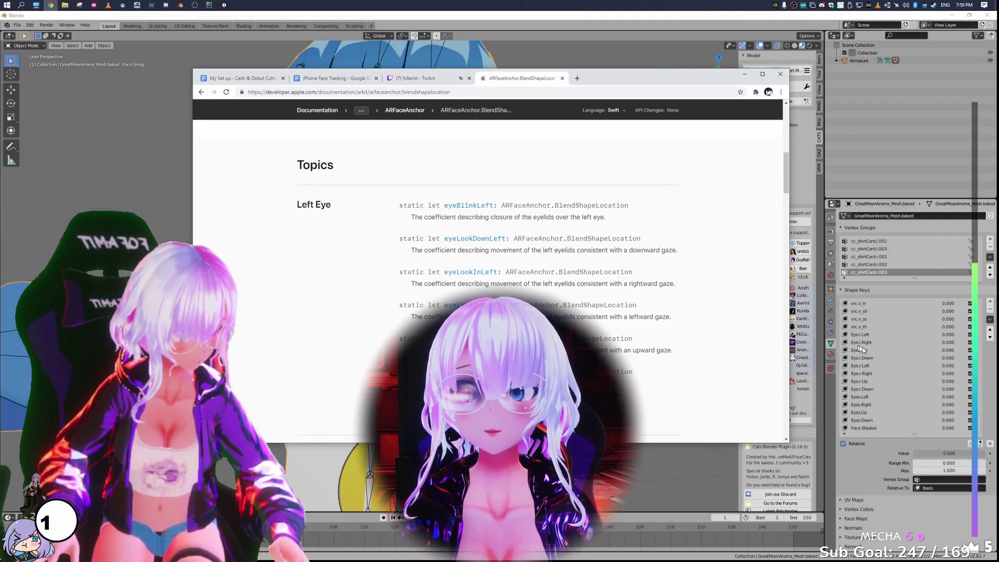
left_click(871, 337)
scroll(872, 337, "up", 5)
Set vrc.blink_left to 1 to wink the left eye, then add and rename new shape key Key 130.
left_click(931, 312)
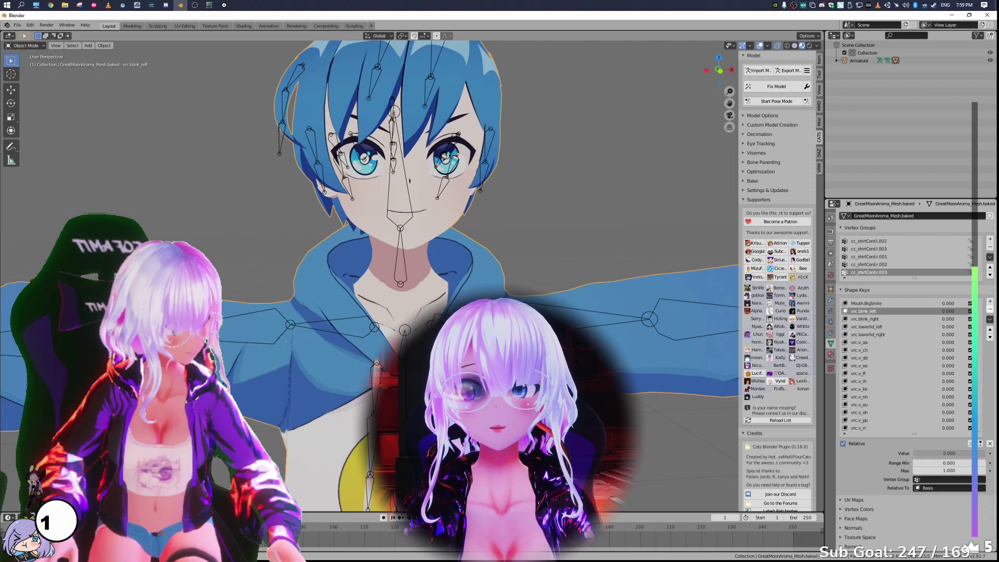
left_click(990, 319)
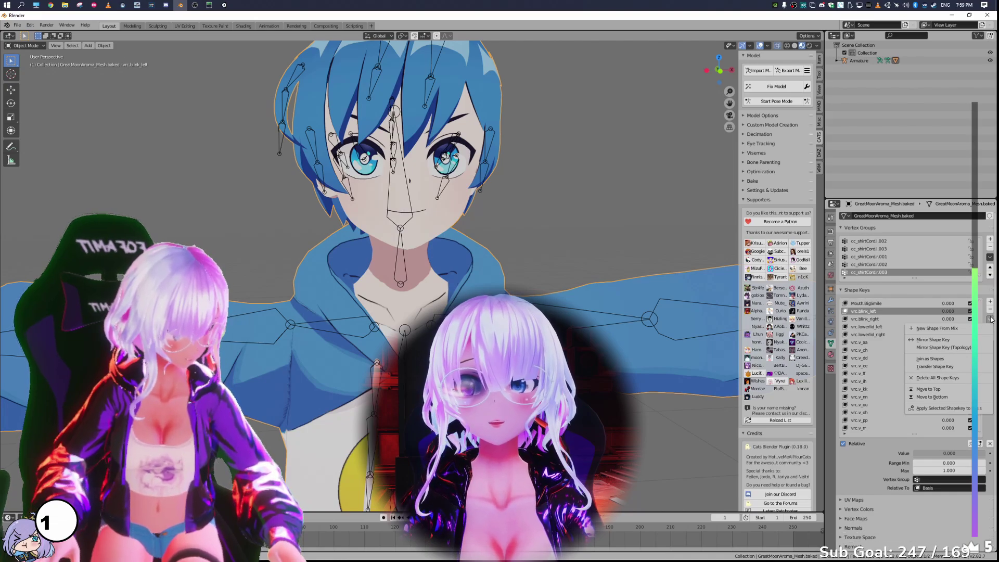
left_click(904, 314)
left_click(905, 311)
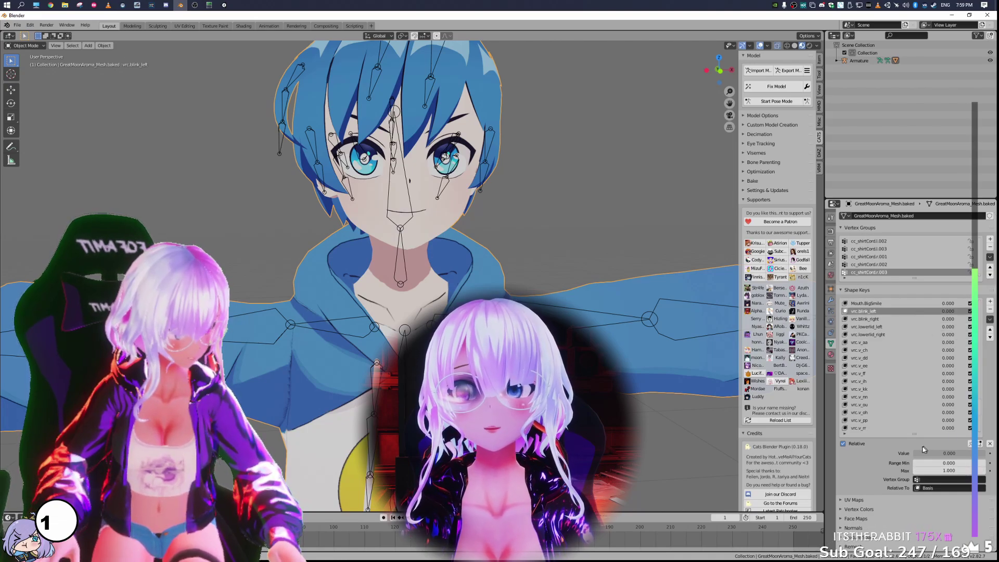
left_click_drag(936, 453, 983, 453)
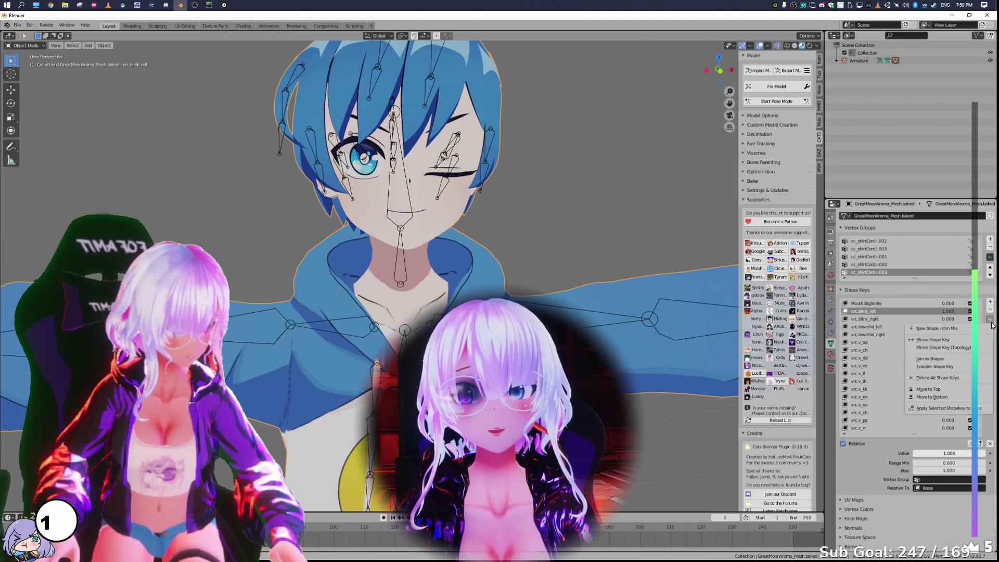
left_click(990, 301)
double_click(859, 428)
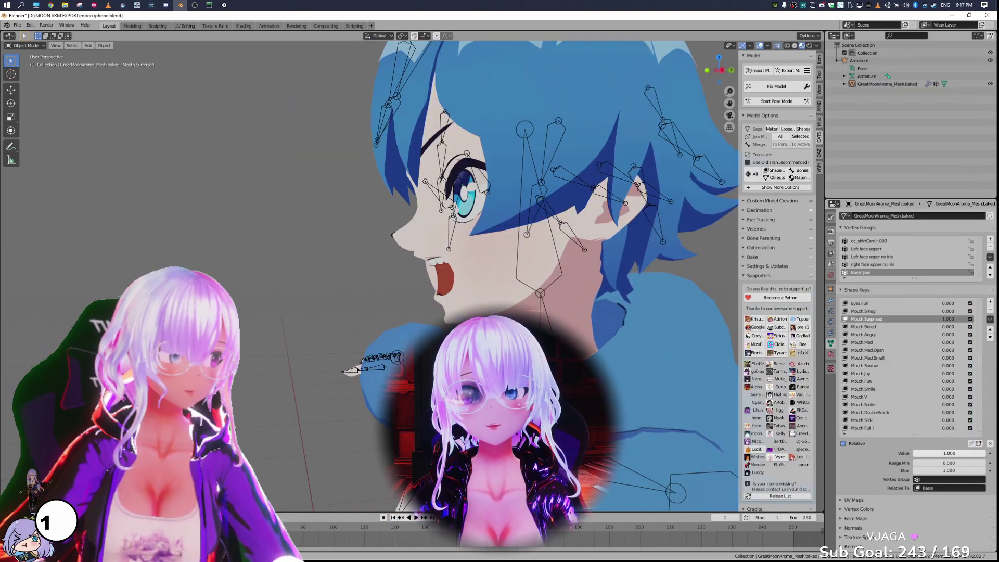
Orbit the viewport to face the avatar front-on.
middle_click_drag(495, 318, 568, 316)
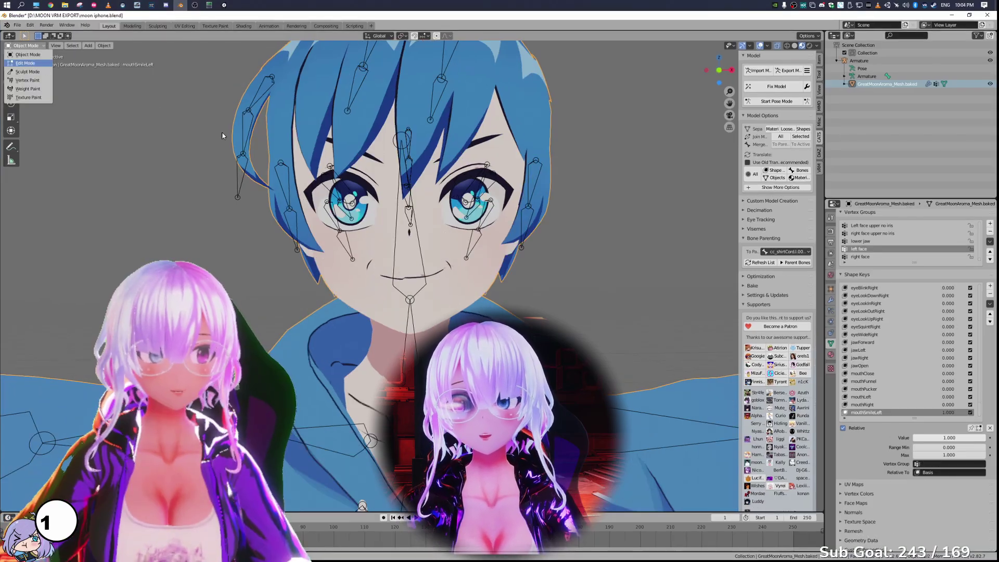
Enter vertex editing and select the lower jaw vertex group's vertices around the chin.
key("Return")
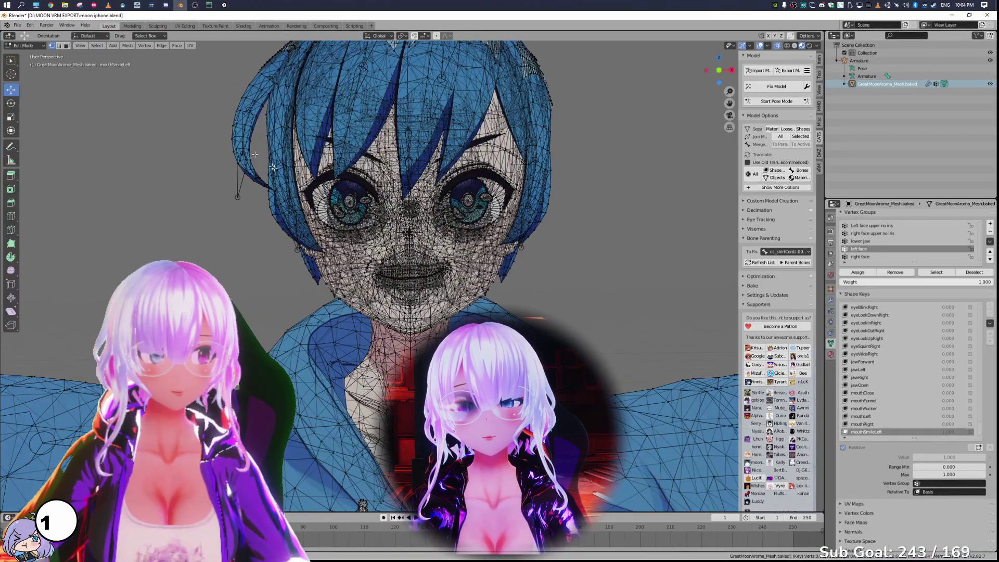
middle_click_drag(273, 167, 288, 195)
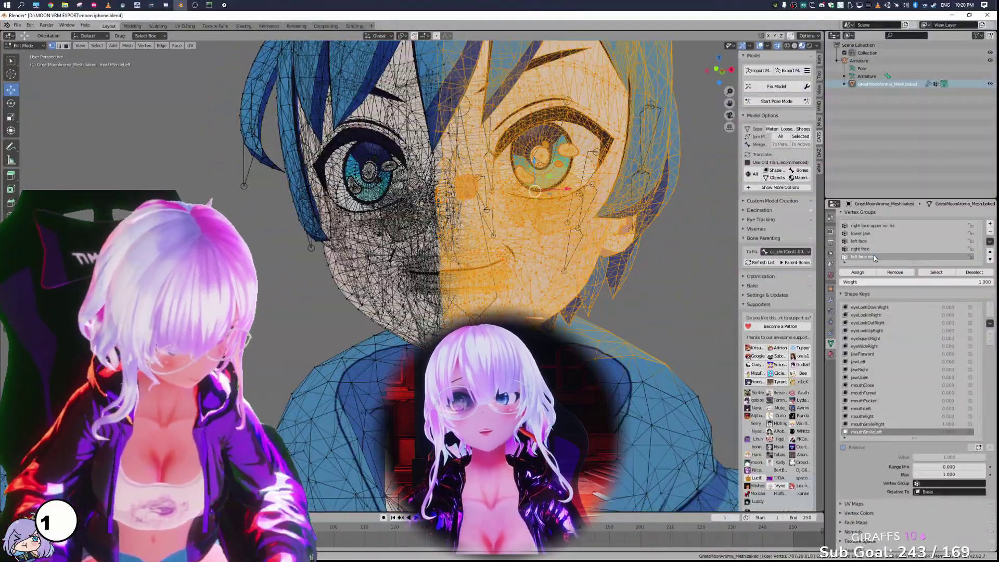
left_click(887, 242)
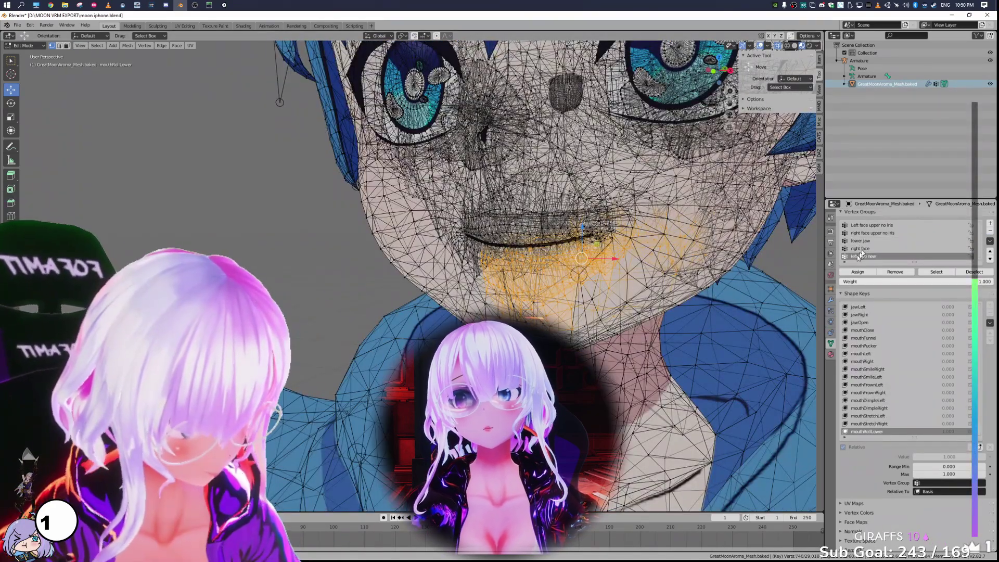
left_click(864, 243)
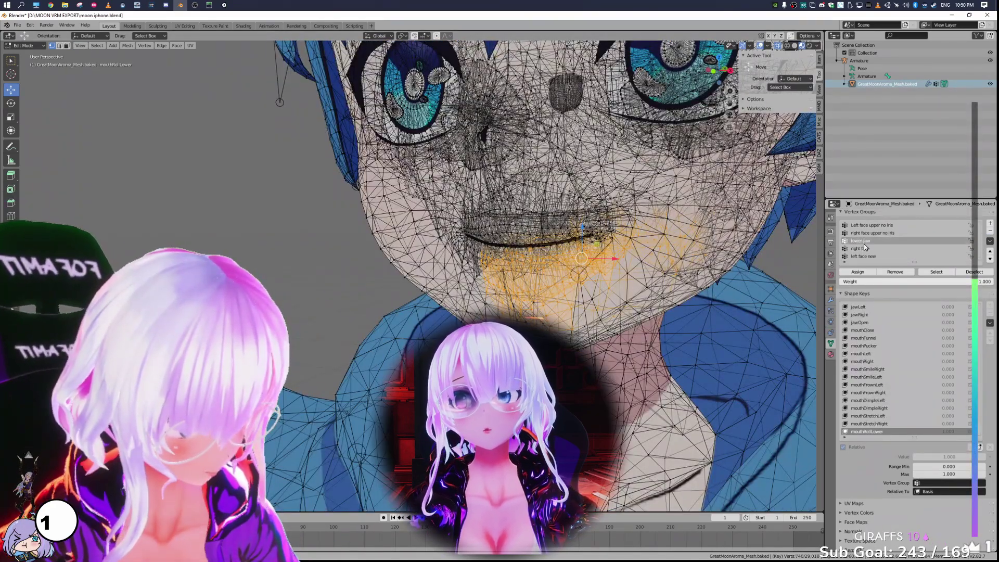
left_click(937, 272)
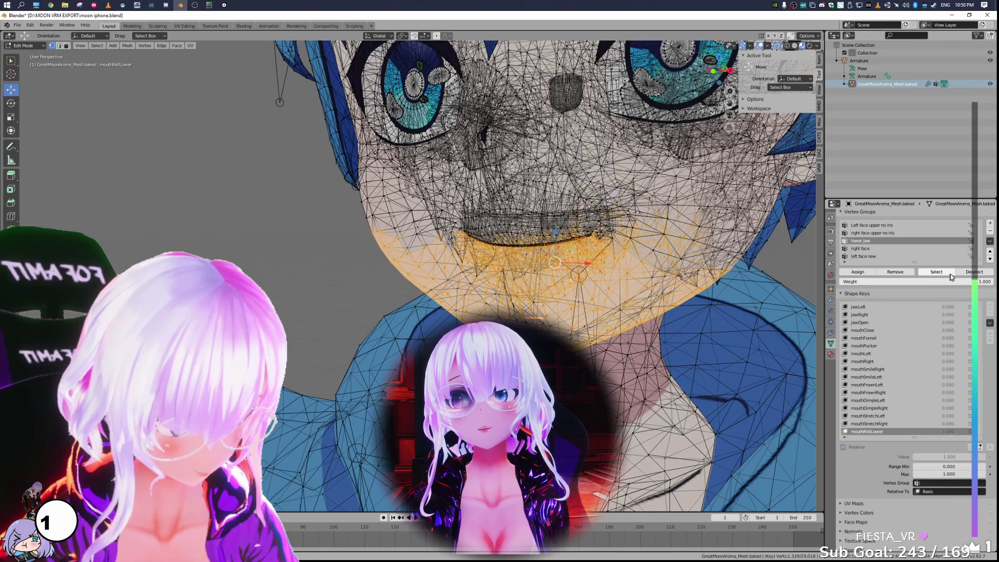
left_click(958, 272)
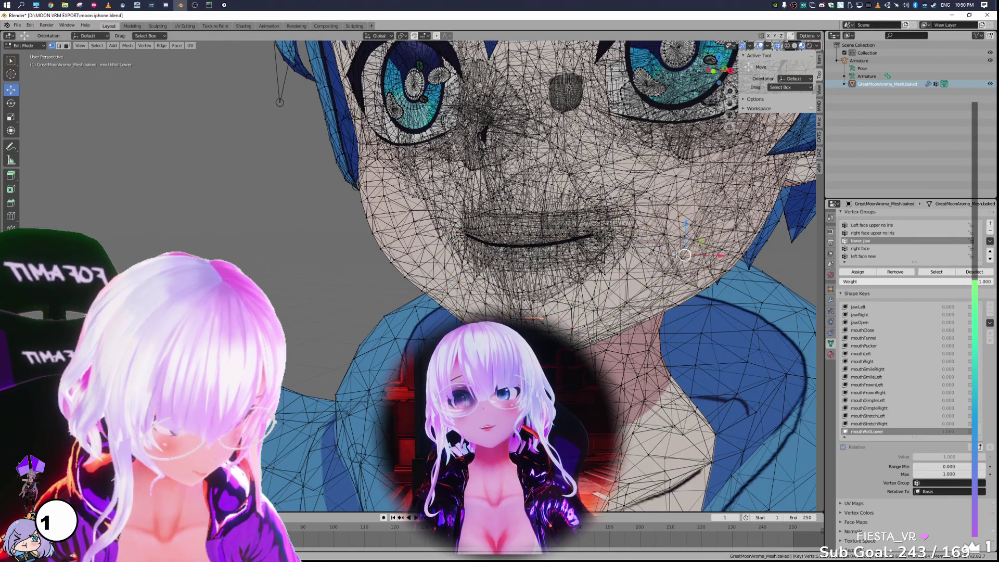
left_click(939, 272)
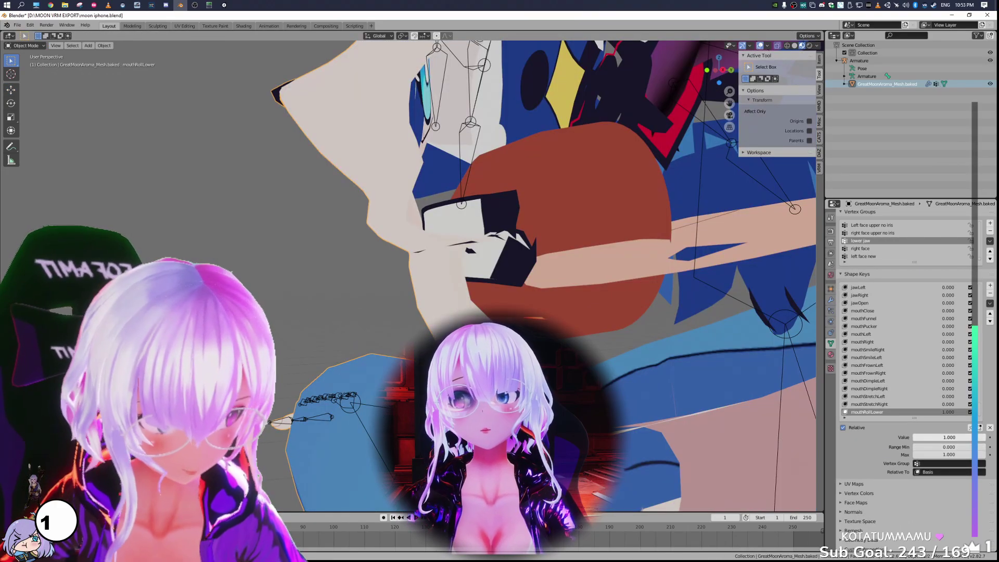
Toggle the mouthRollLower lip-roll edit off and on repeatedly, ending on the unrolled mouth.
key("ctrl+z")
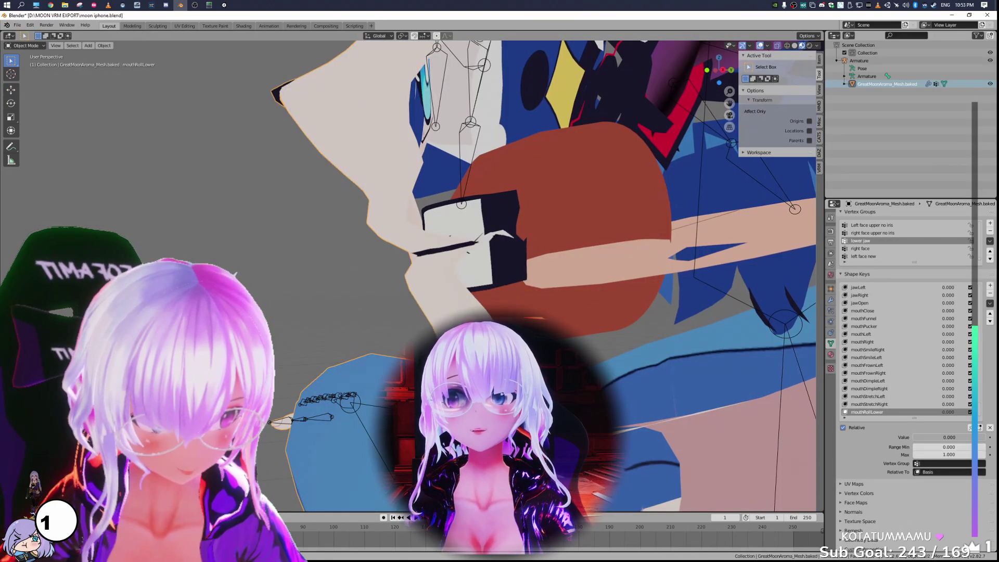
key("ctrl+shift+z")
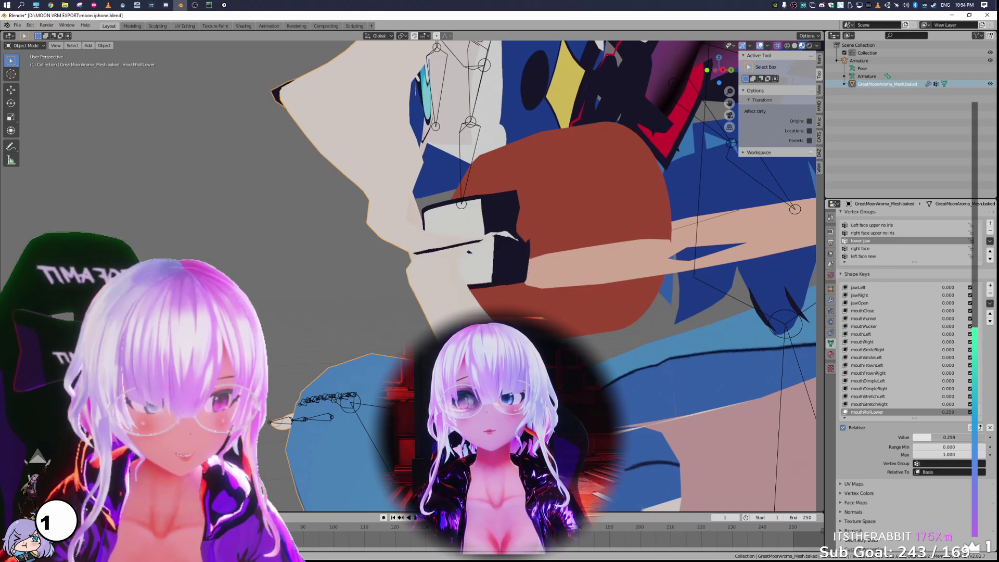
key("ctrl+z")
key("ctrl+shift+z")
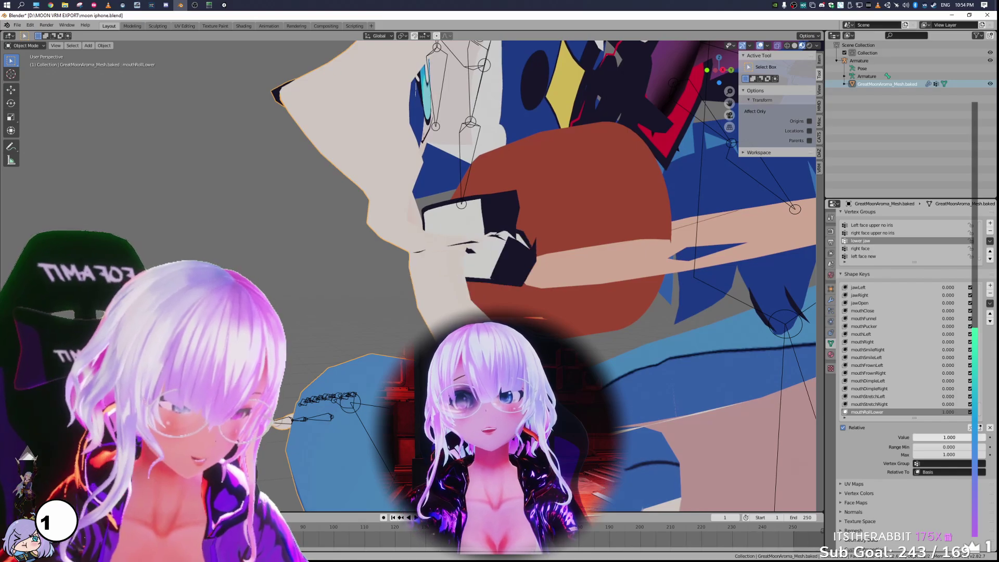
key("ctrl+z")
key("ctrl+shift+z")
key("ctrl+z")
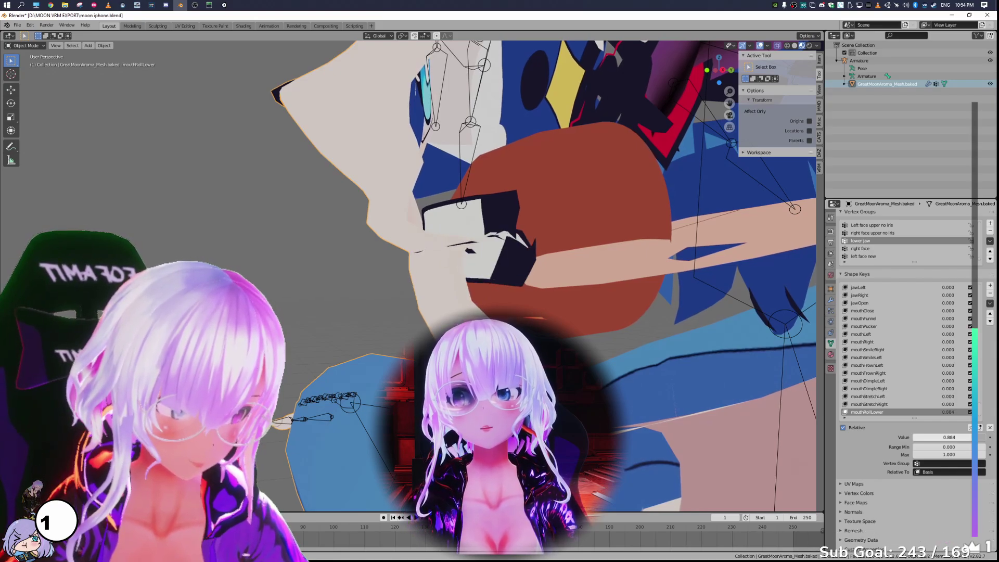
key("ctrl+shift+z")
key("ctrl+z")
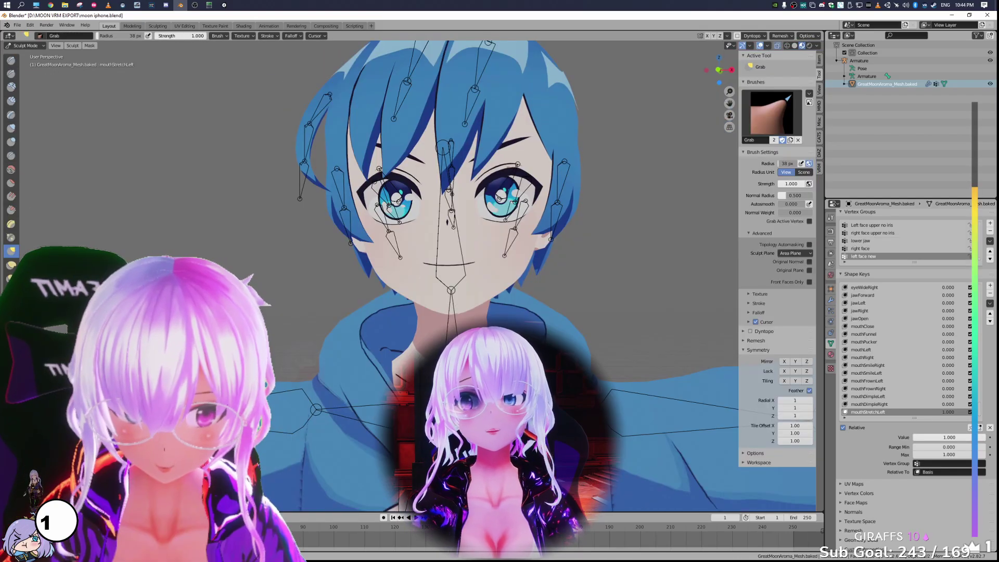
Enlarge the Grab brush to 93 px and pull the mouth's right corner outward.
key("f")
left_click(276, 120)
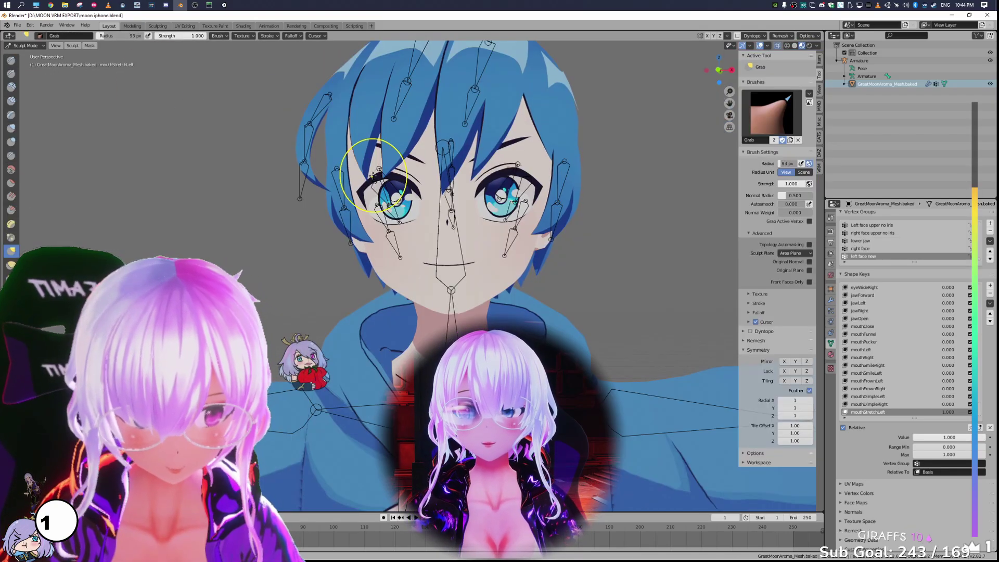
left_click_drag(476, 262, 483, 266)
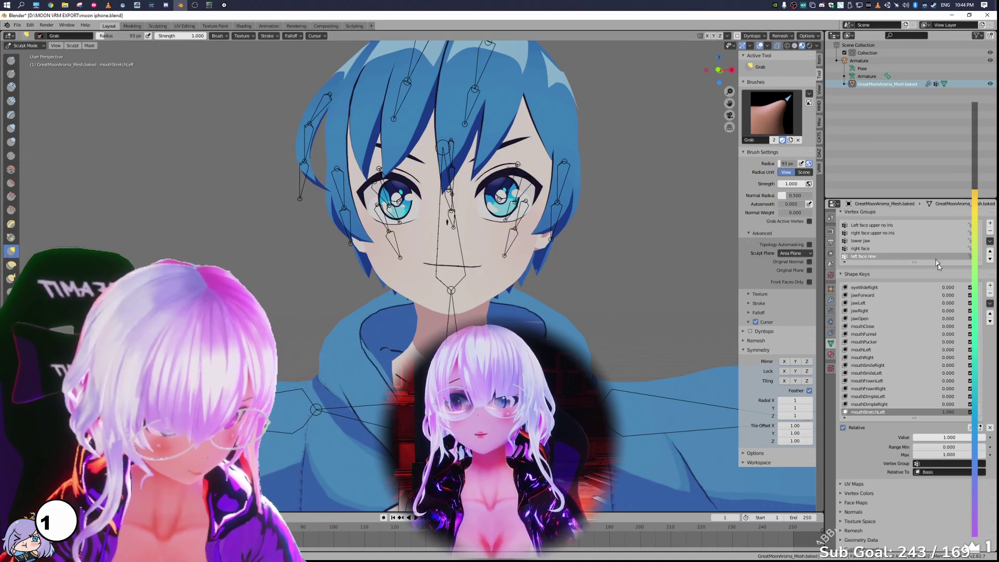
Add a new shape key, set mouthStretchLeft to 0, and rename Key 160 to 'mouthStretchRight'.
left_click(990, 286)
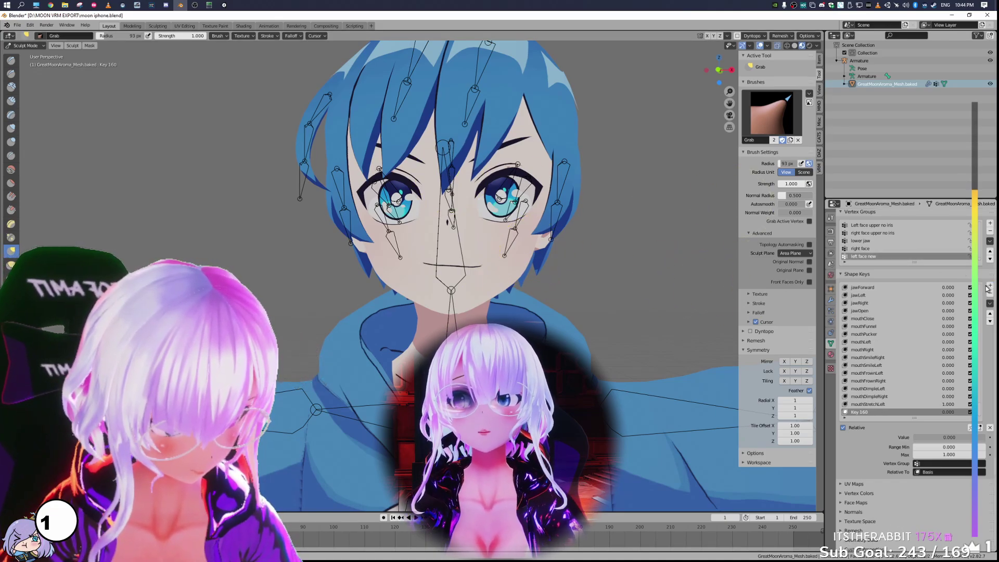
left_click(916, 404)
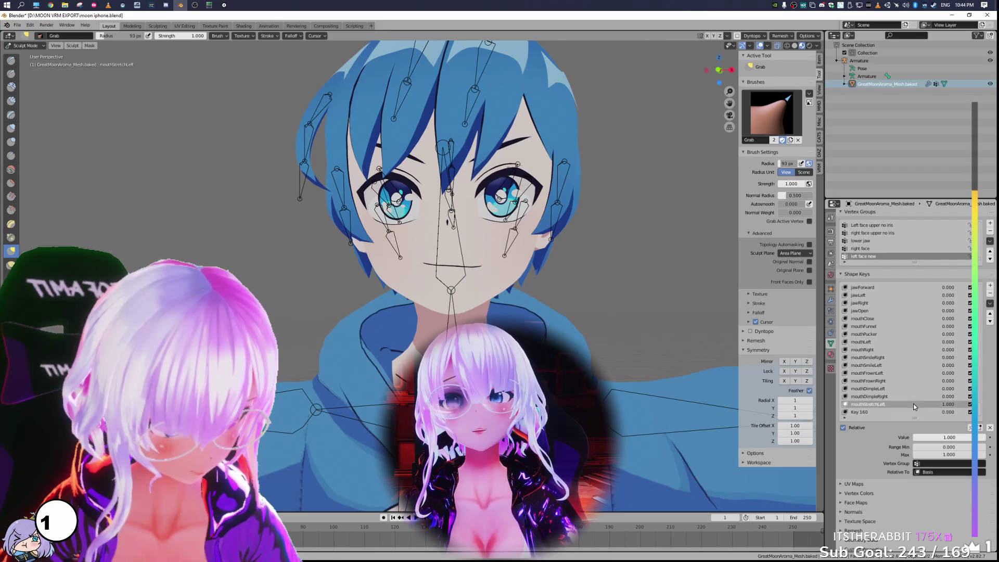
left_click_drag(950, 438, 921, 439)
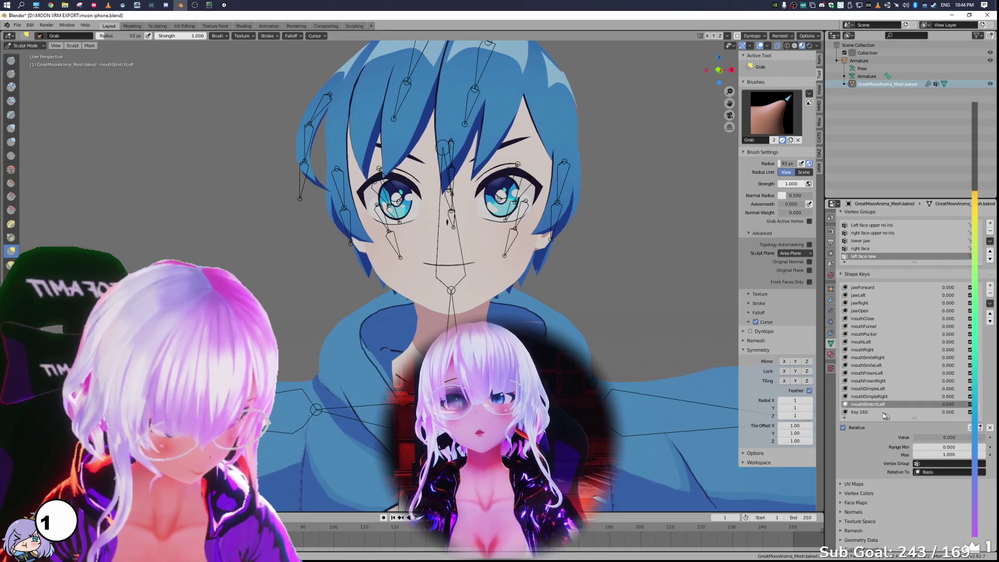
double_click(883, 404)
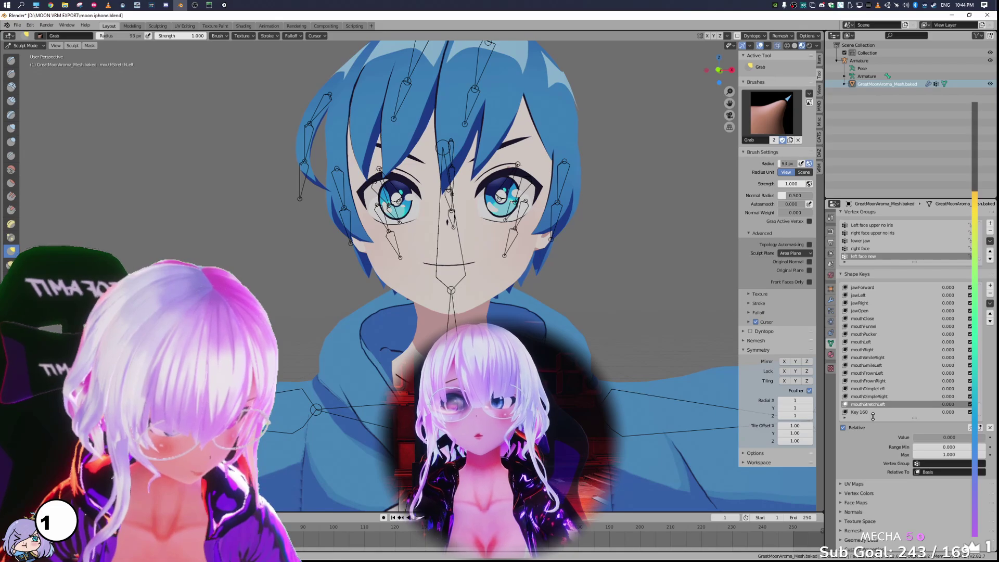
double_click(877, 412)
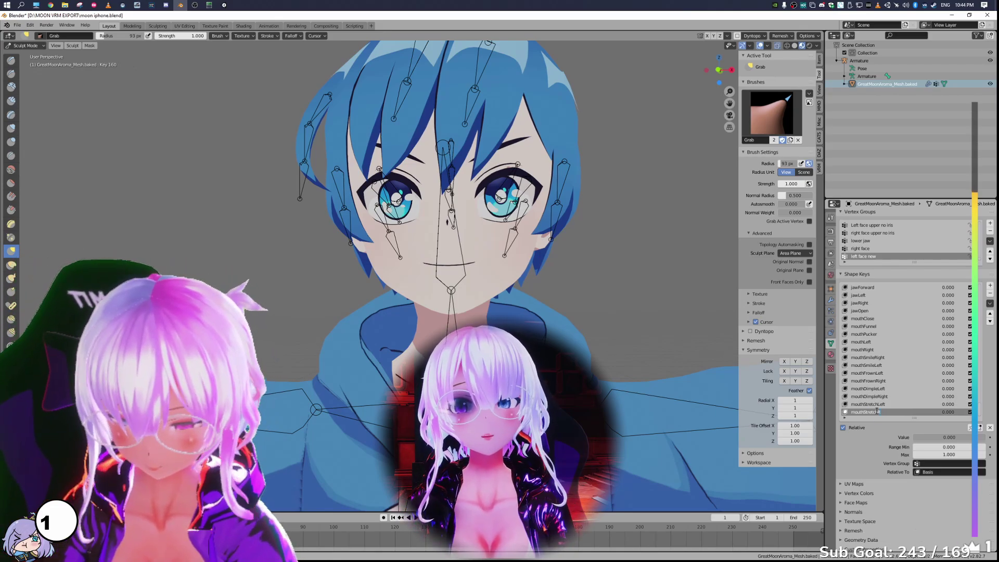
type("mouthStretchRight")
key("Return")
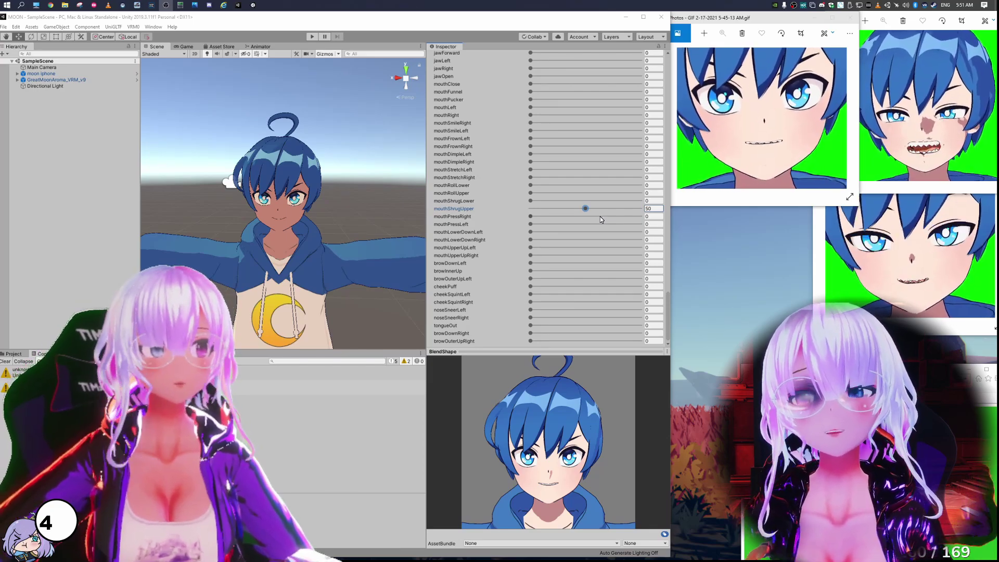
In the MouthShrugLower clip, set the face mesh's mouthClose blend shape to 60.
scroll(600, 219, "up", 10)
scroll(601, 219, "up", 10)
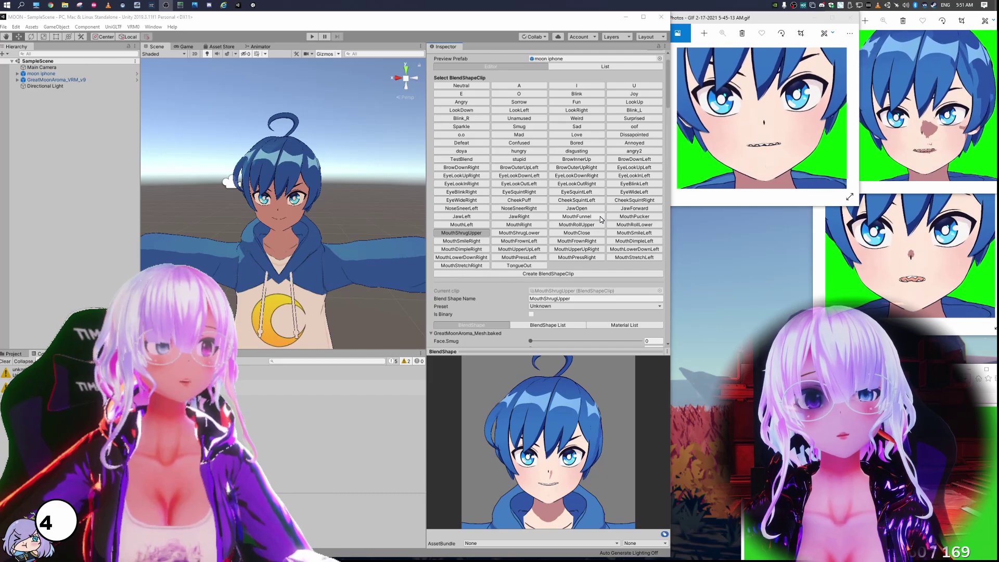
left_click(520, 233)
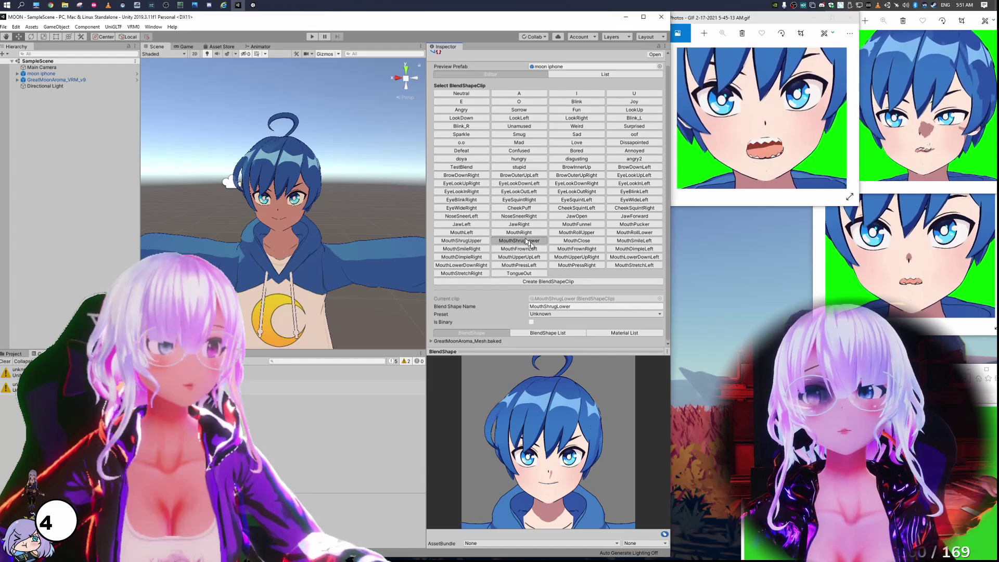
left_click(451, 340)
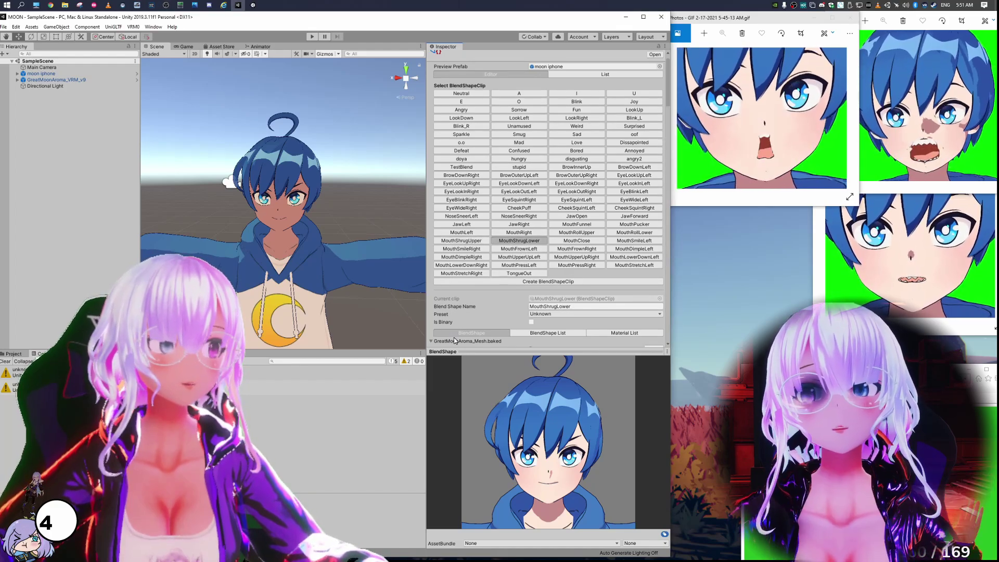
scroll(454, 337, "down", 10)
scroll(453, 337, "down", 10)
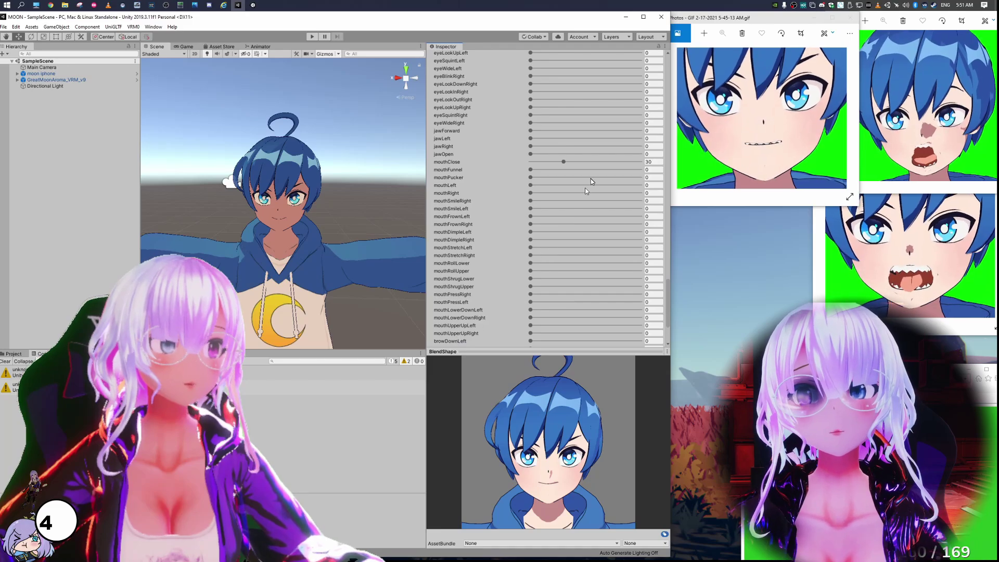
left_click(652, 162)
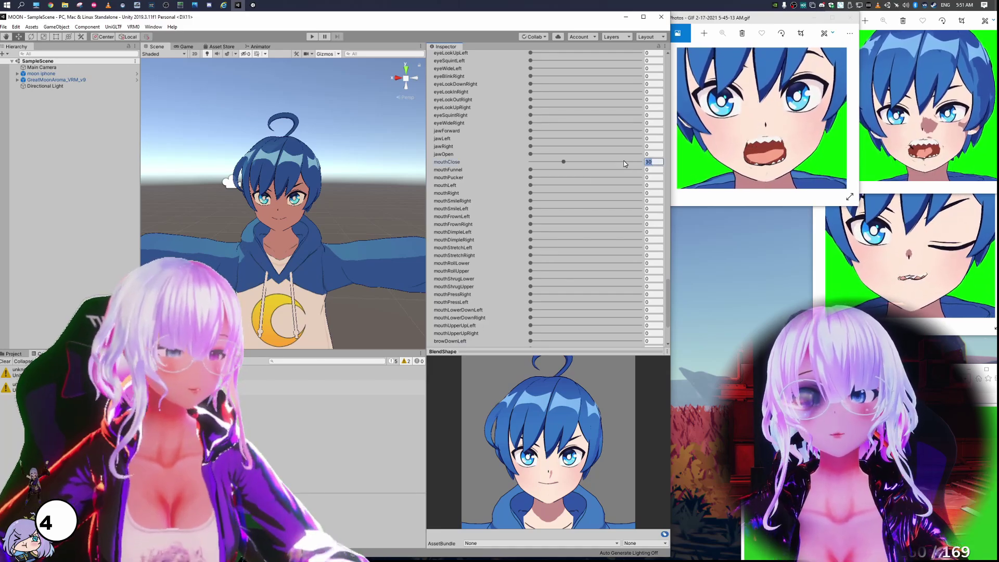
type("60")
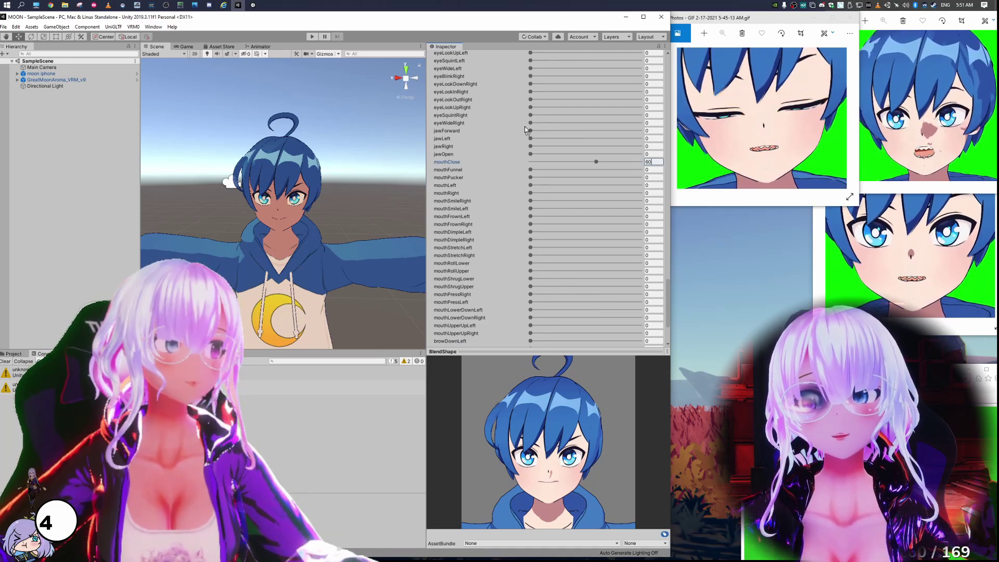
scroll(526, 126, "up", 15)
scroll(525, 126, "up", 5)
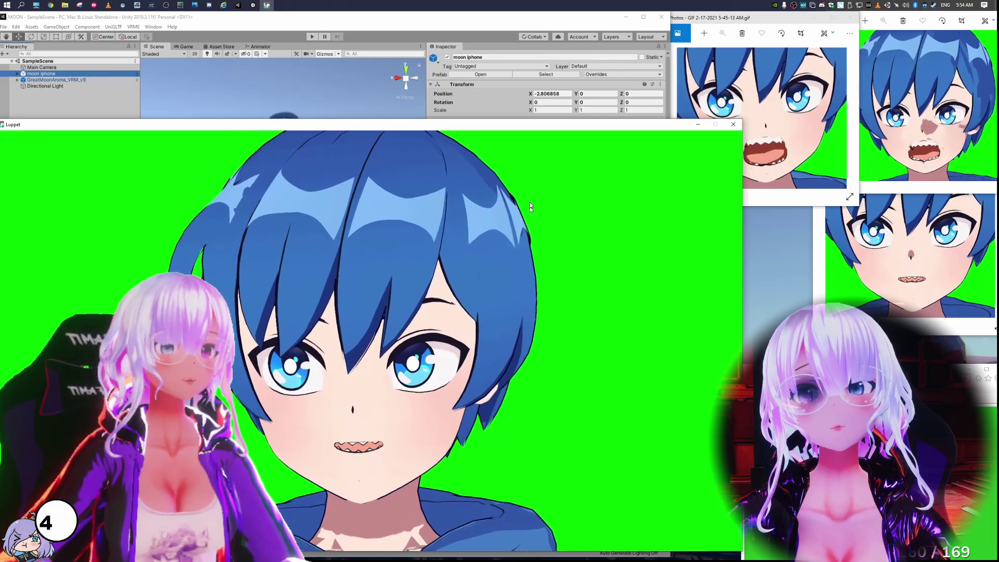
Move the Luppet preview window up and left to watch the live face tracking.
left_click_drag(549, 123, 459, 76)
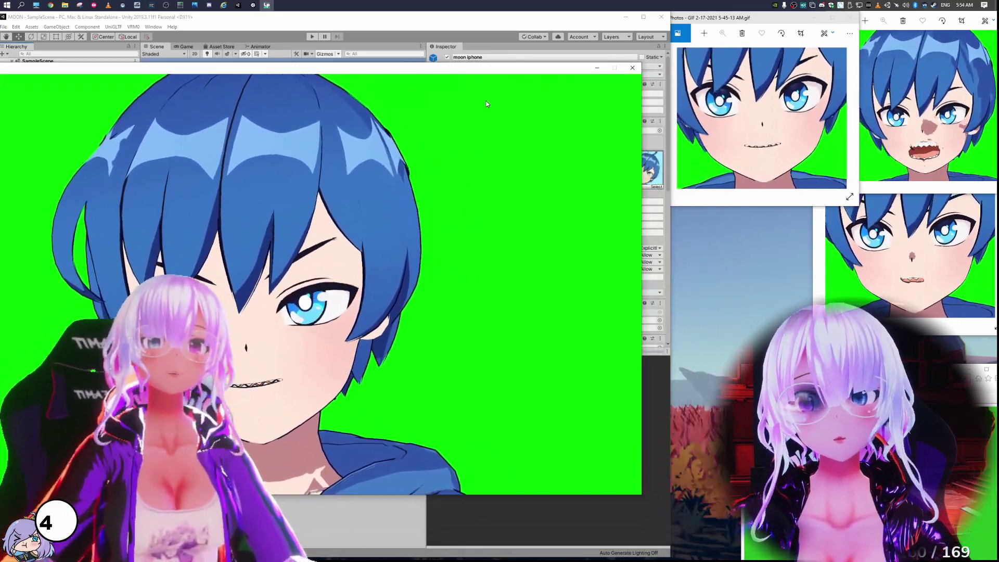